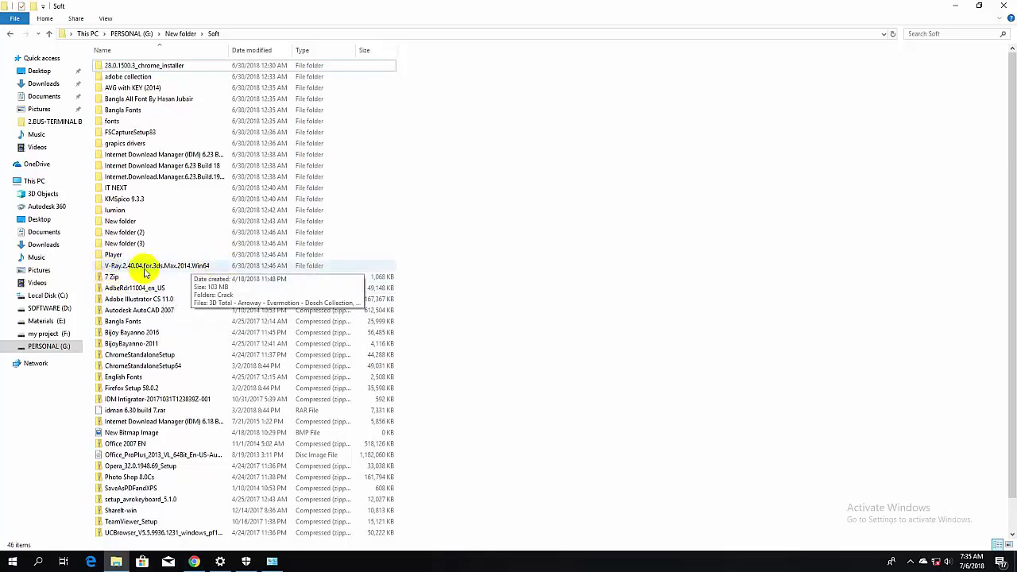
Run the vray_adv_24004_max2014_x64 installer from the V-Ray.2.40.04.for.3ds.Max.2014.Win64 folder.
{"action": "left_click", "coordinate": [146, 270]}
{"action": "double_click", "coordinate": [146, 270]}
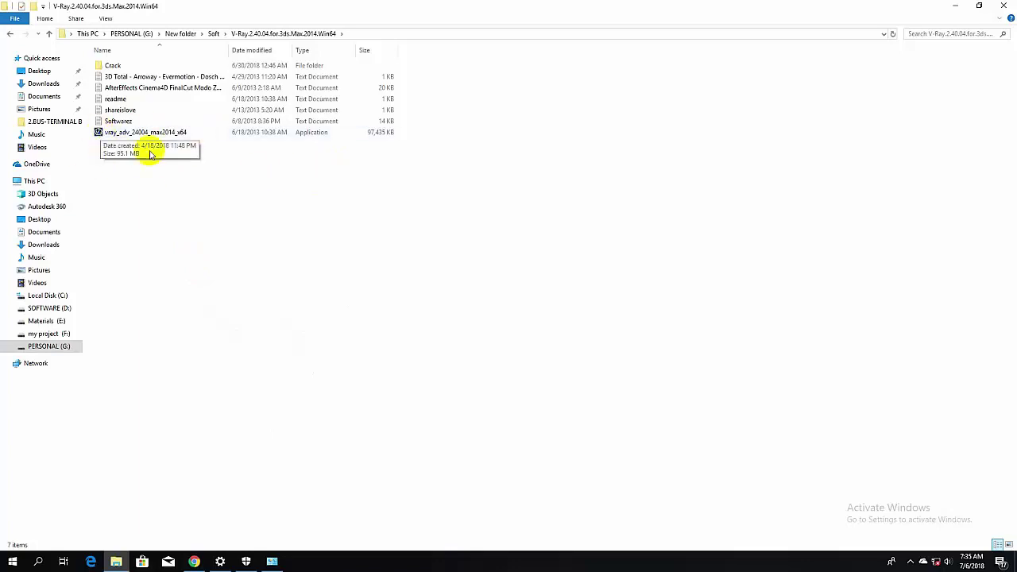
{"action": "left_click", "coordinate": [147, 138]}
{"action": "double_click", "coordinate": [147, 135]}
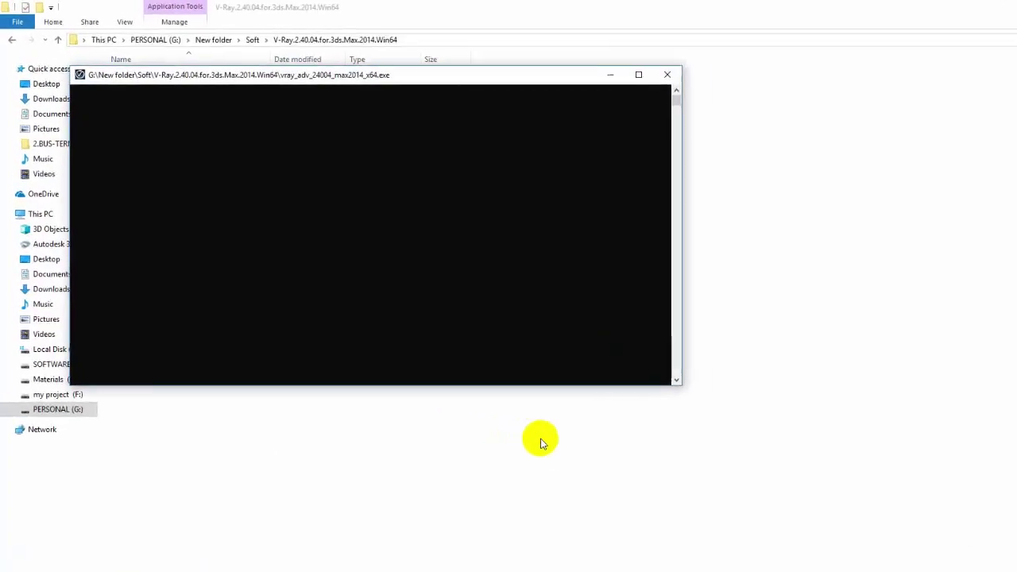
Continue past the V-Ray installer's running-applications check and accept the license agreement.
{"action": "left_click", "coordinate": [679, 433]}
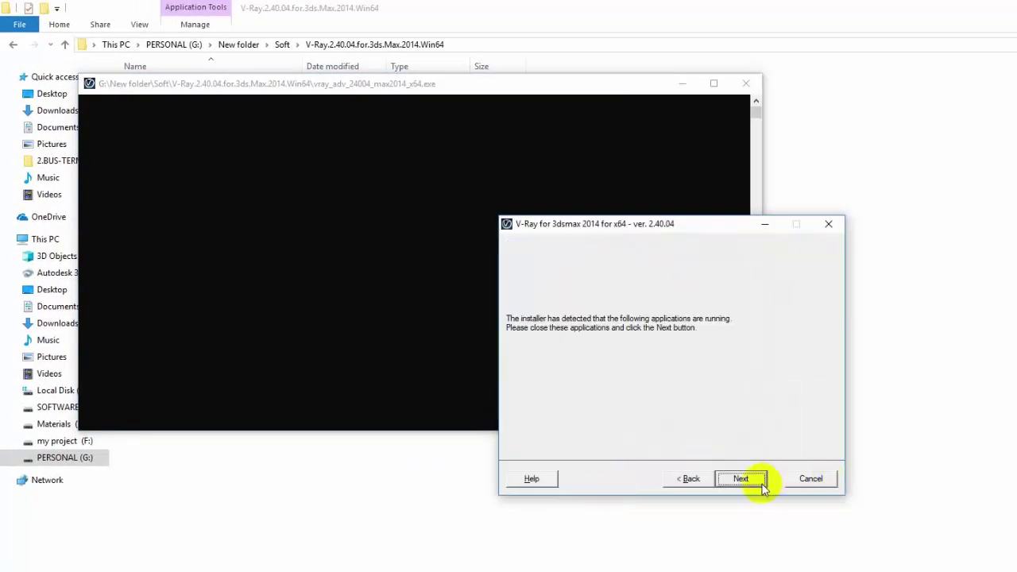
{"action": "left_click", "coordinate": [759, 483]}
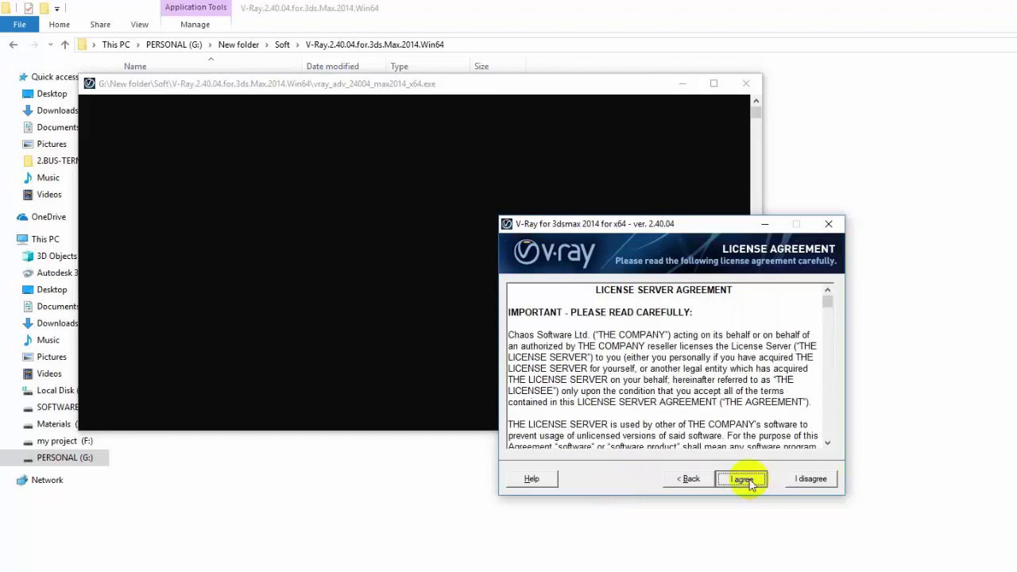
{"action": "left_click", "coordinate": [749, 482]}
{"action": "left_click", "coordinate": [740, 479]}
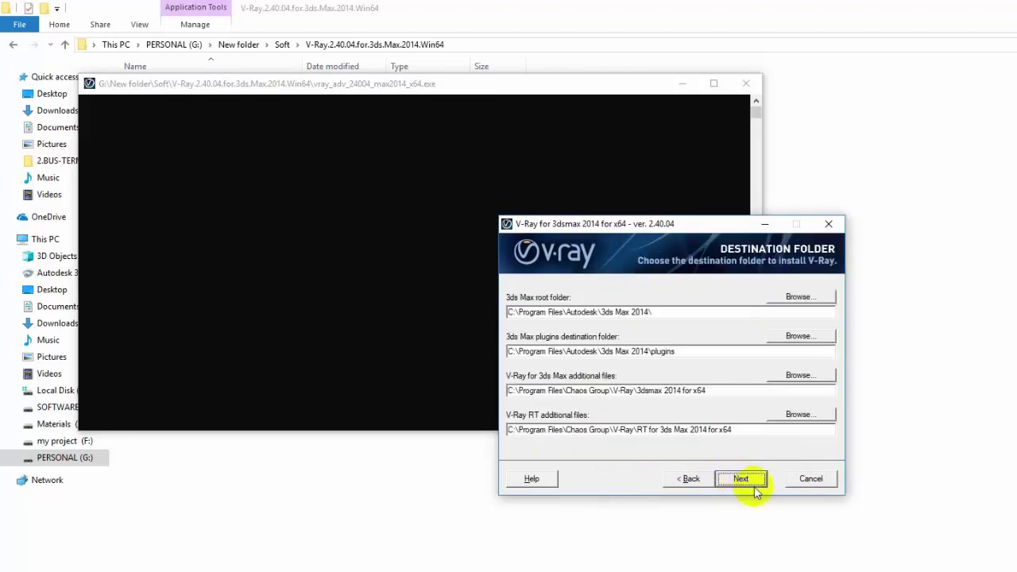
Install V-Ray with the default destination folders, a local license server and registered V-Ray menus, and complete the installer.
{"action": "left_click", "coordinate": [740, 480]}
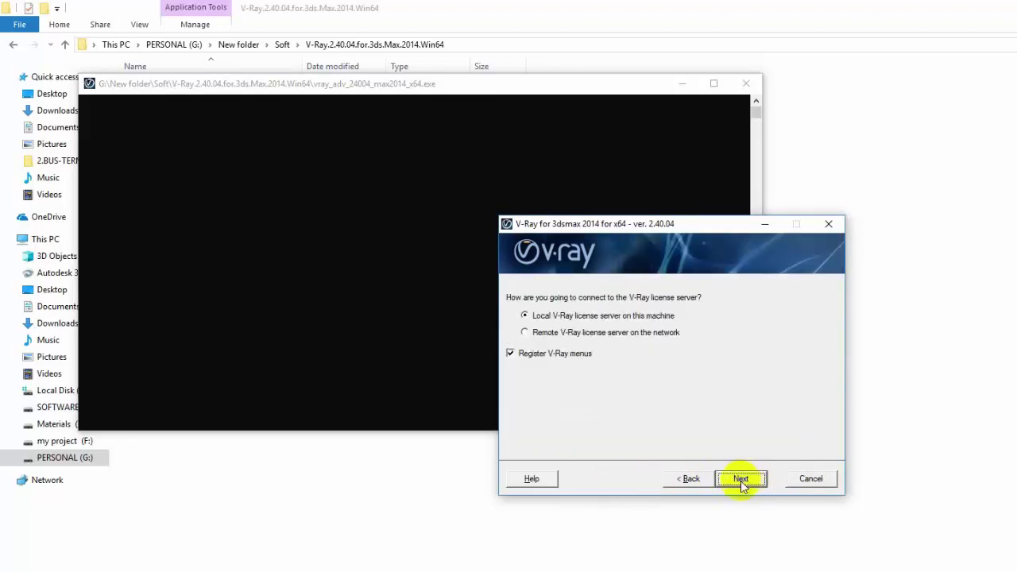
{"action": "left_click", "coordinate": [740, 480]}
{"action": "left_click", "coordinate": [741, 481]}
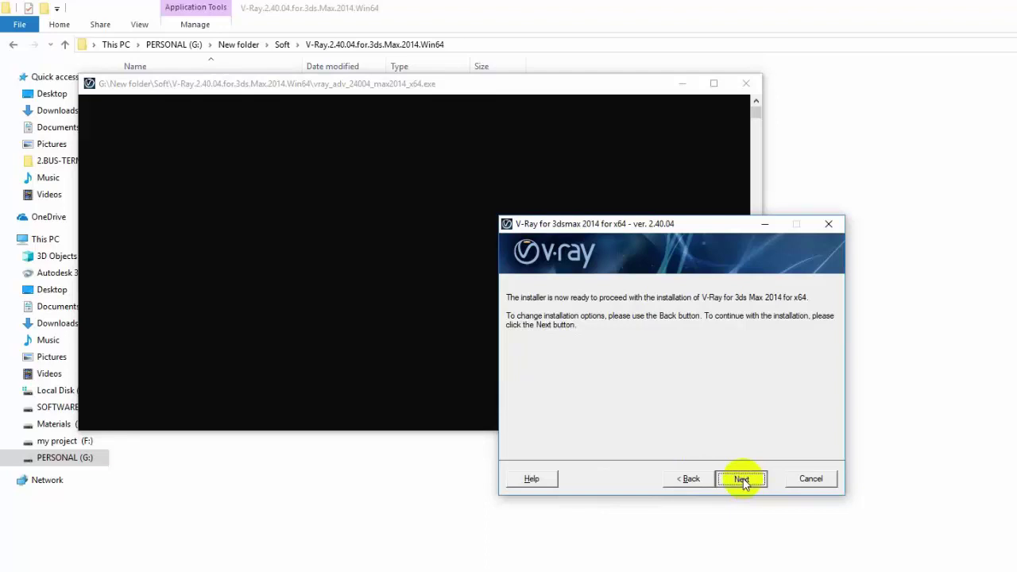
{"action": "left_click", "coordinate": [742, 480]}
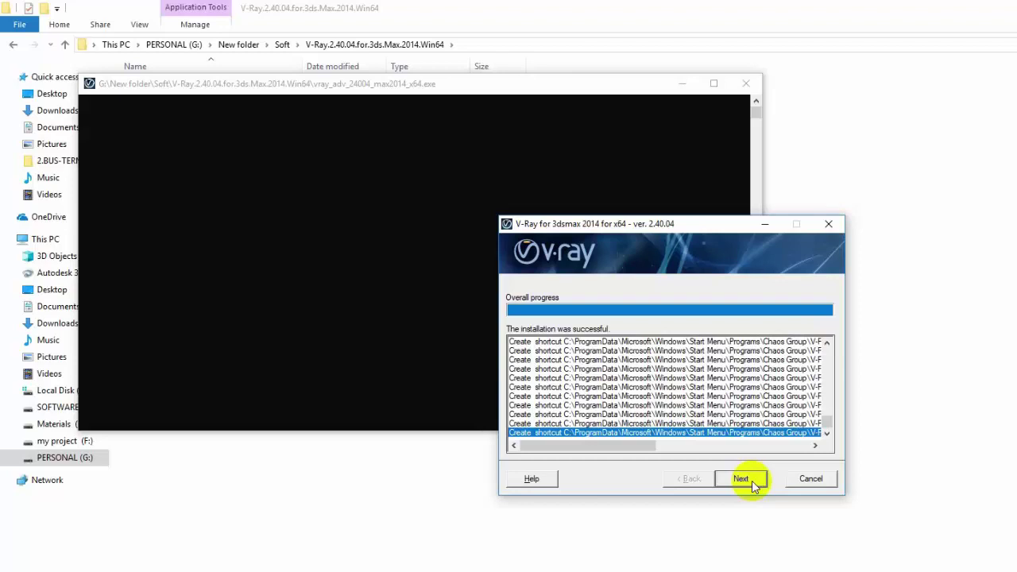
{"action": "left_click", "coordinate": [752, 480]}
{"action": "left_click", "coordinate": [741, 479]}
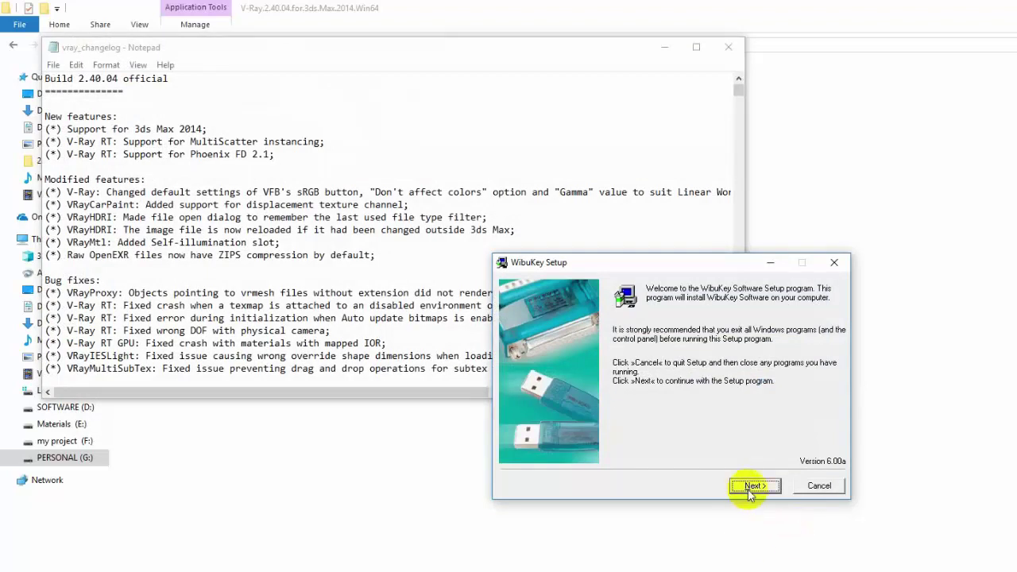
Install WibuKey to C:\Program Files (x86)\WIBUKEY with the preselected 32 bit network server and WkLAN/WkNet Network Monitor components.
{"action": "left_click", "coordinate": [747, 487]}
{"action": "left_click", "coordinate": [755, 486]}
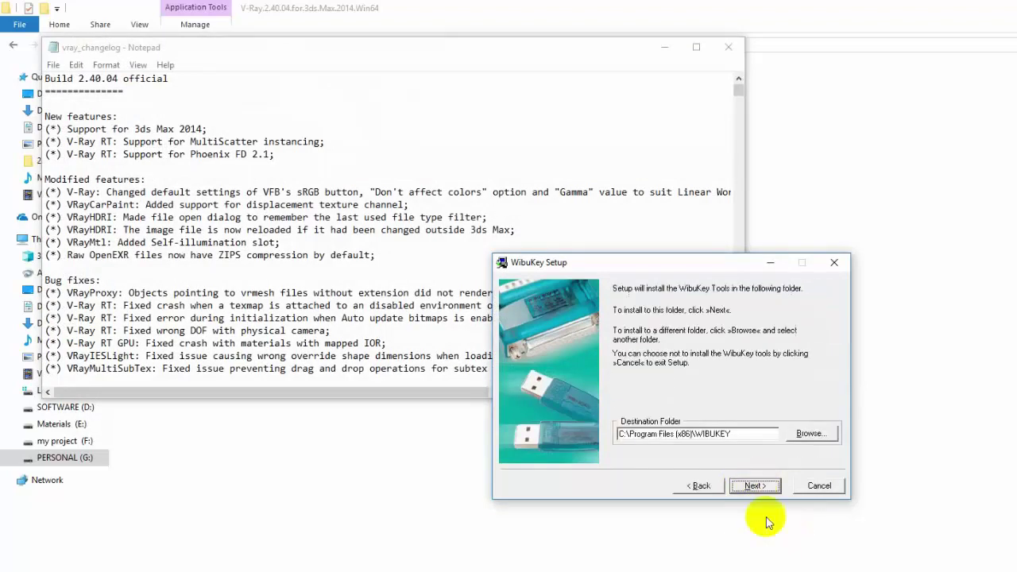
{"action": "left_click", "coordinate": [753, 491]}
{"action": "key", "text": "Return"}
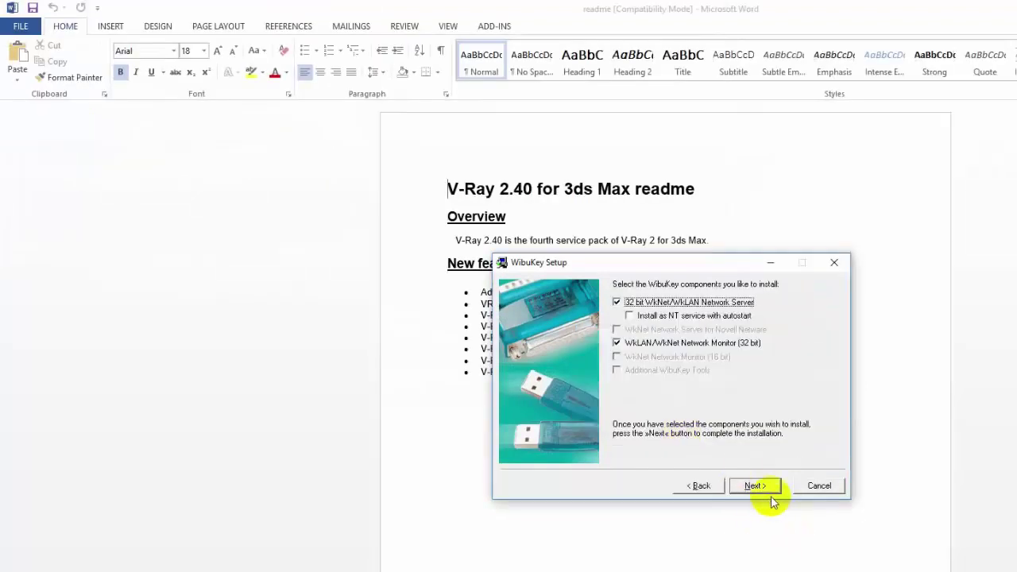
{"action": "left_click", "coordinate": [755, 486]}
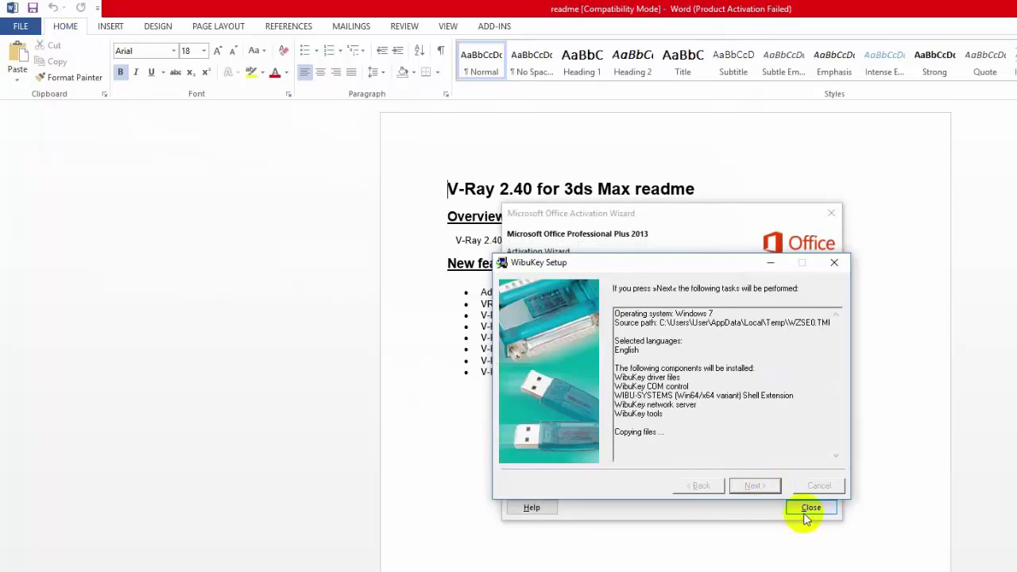
Close the Microsoft Office Activation Wizard and resume the WibuKey setup after the exit prompt.
{"action": "left_click", "coordinate": [811, 508]}
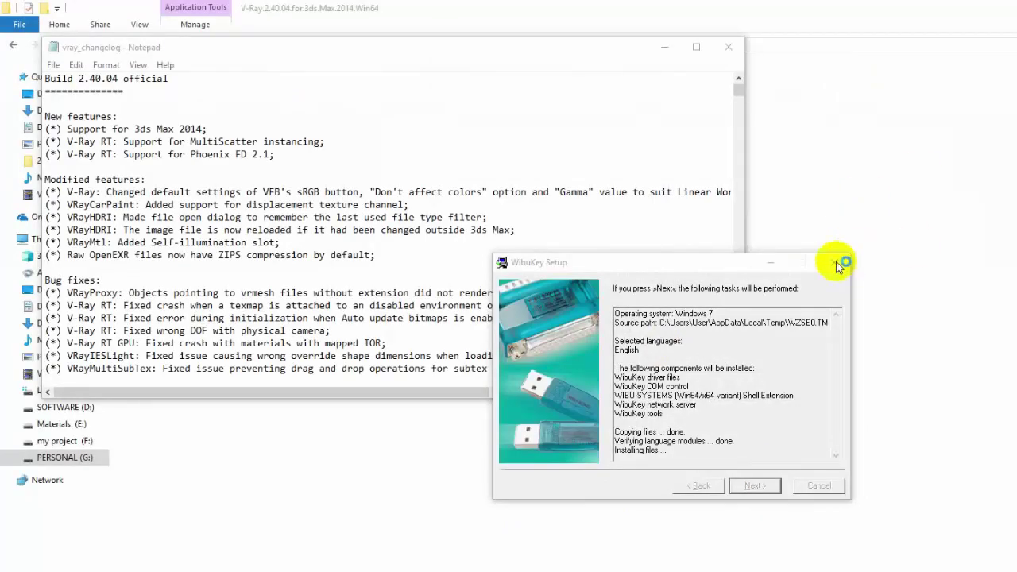
{"action": "left_click", "coordinate": [819, 486]}
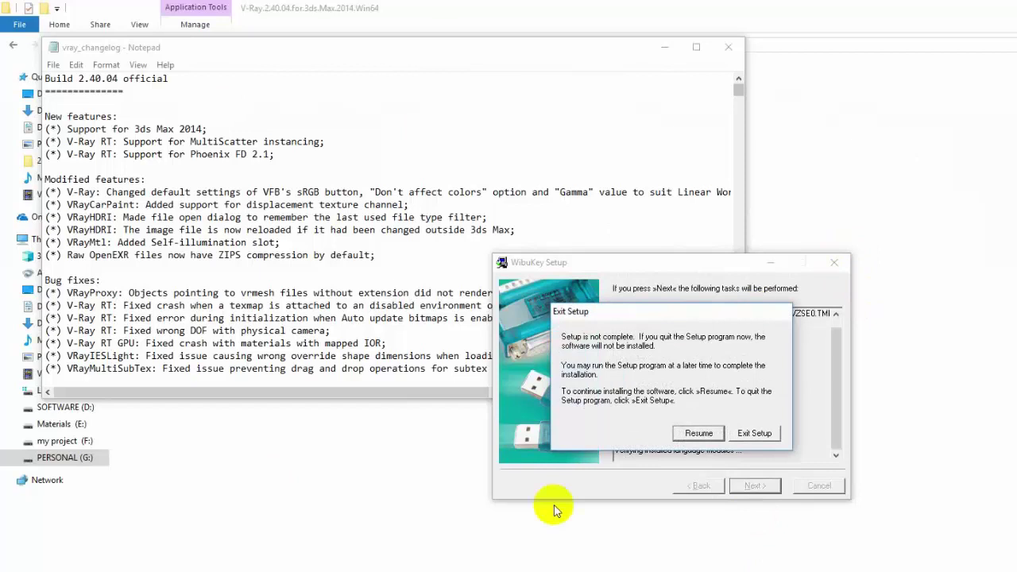
{"action": "left_click", "coordinate": [709, 436]}
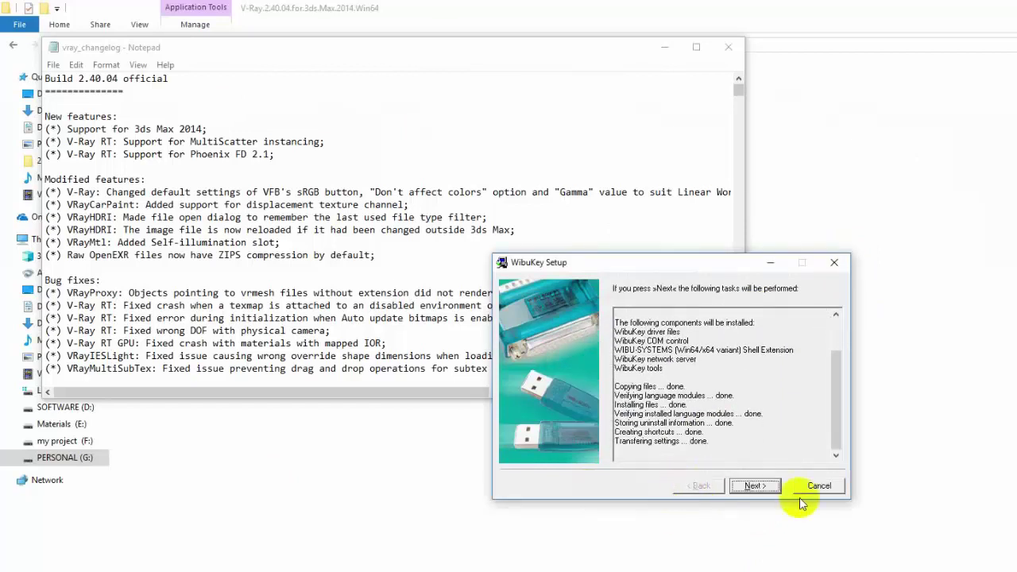
Complete the WibuKey setup, dismiss its driver message and close the leftover windows.
{"action": "left_click", "coordinate": [754, 485]}
{"action": "left_click", "coordinate": [755, 486]}
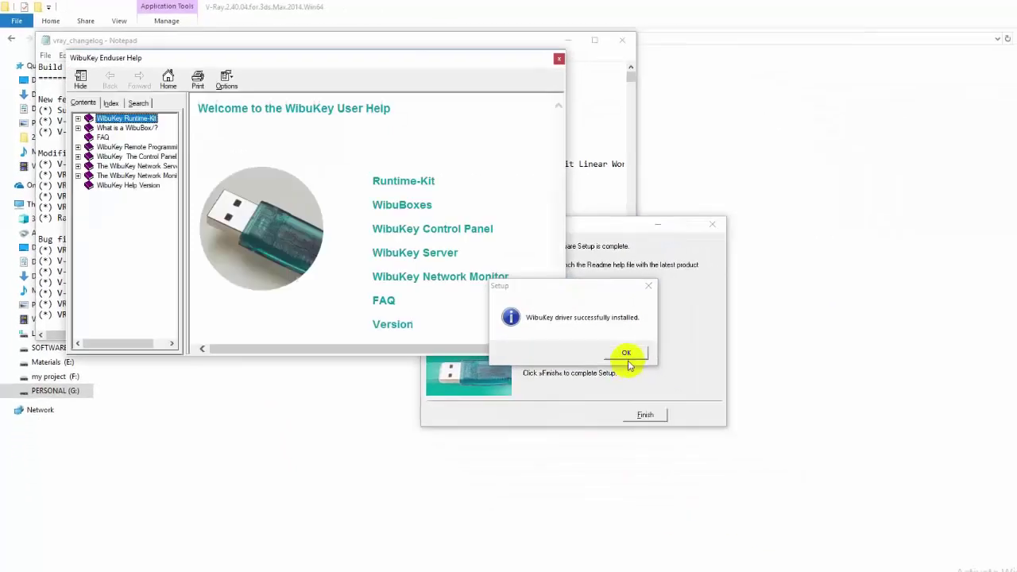
{"action": "left_click", "coordinate": [628, 352]}
{"action": "left_click", "coordinate": [551, 36]}
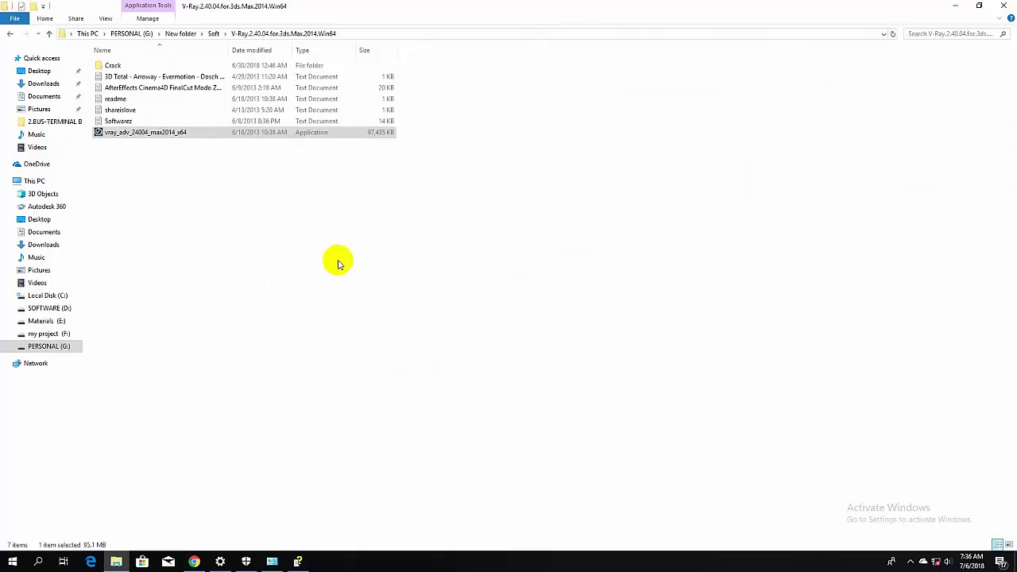
Open the readme in the Crack folder and move its window clear of the file list.
{"action": "double_click", "coordinate": [108, 70]}
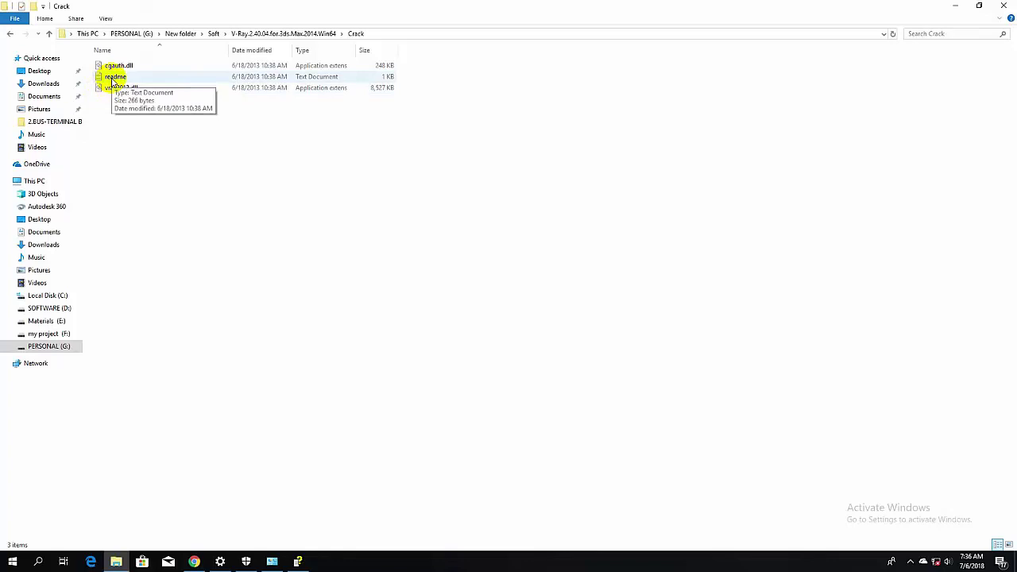
{"action": "double_click", "coordinate": [112, 77]}
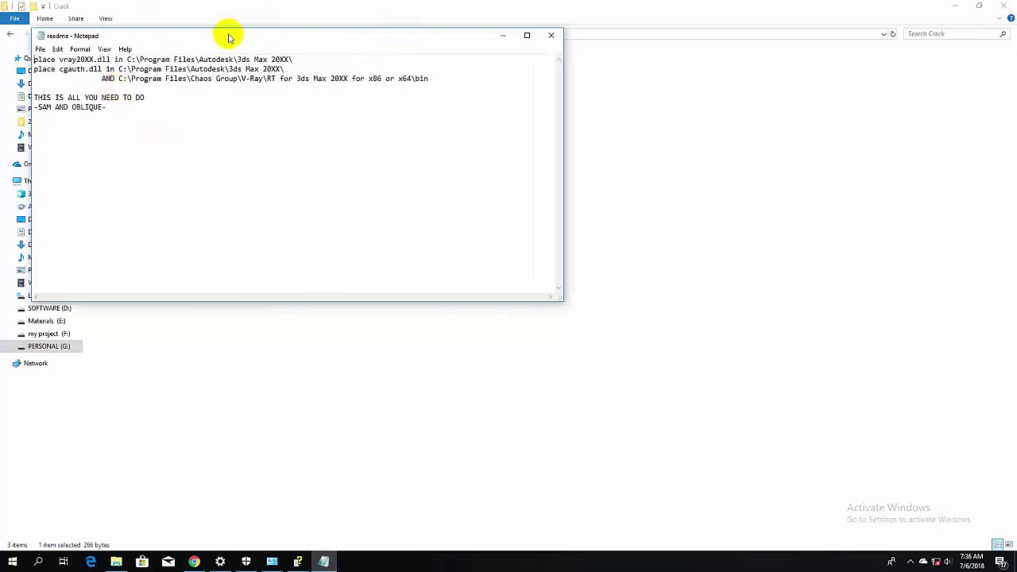
{"action": "left_click_drag", "start_coordinate": [229, 38], "coordinate": [499, 194]}
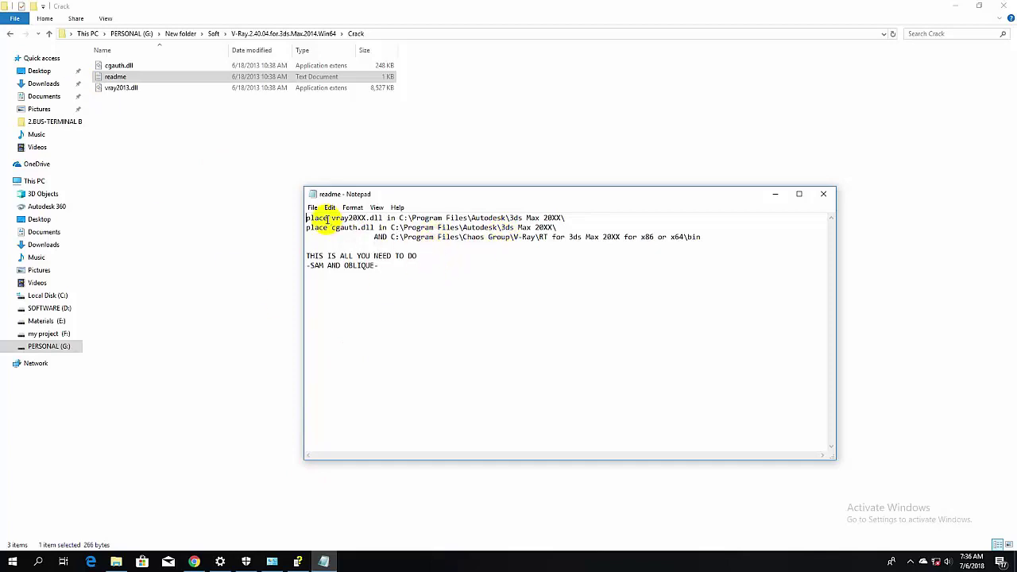
Copy the cgauth.dll file from the Crack folder.
{"action": "left_click", "coordinate": [127, 70]}
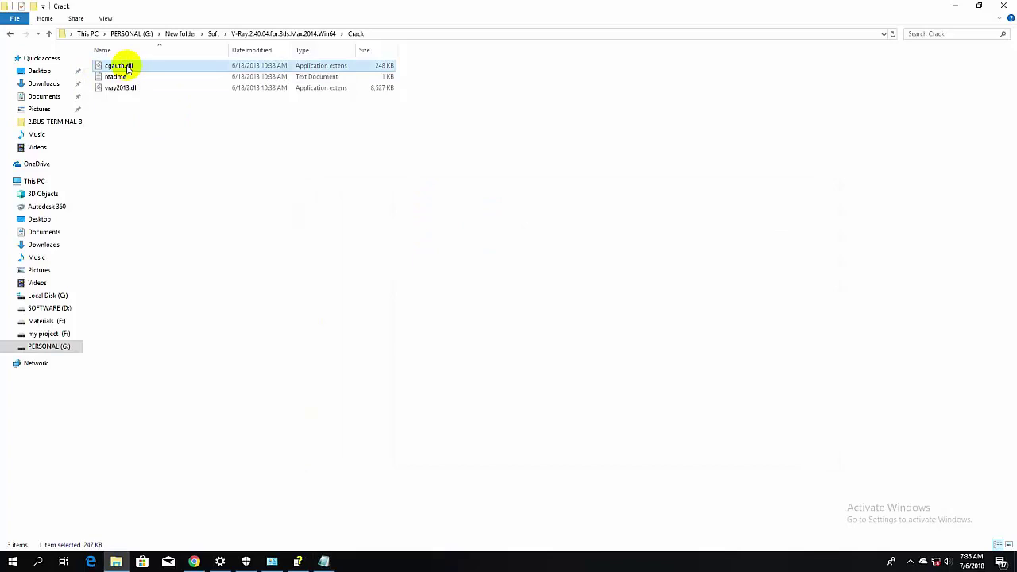
{"action": "right_click", "coordinate": [127, 69]}
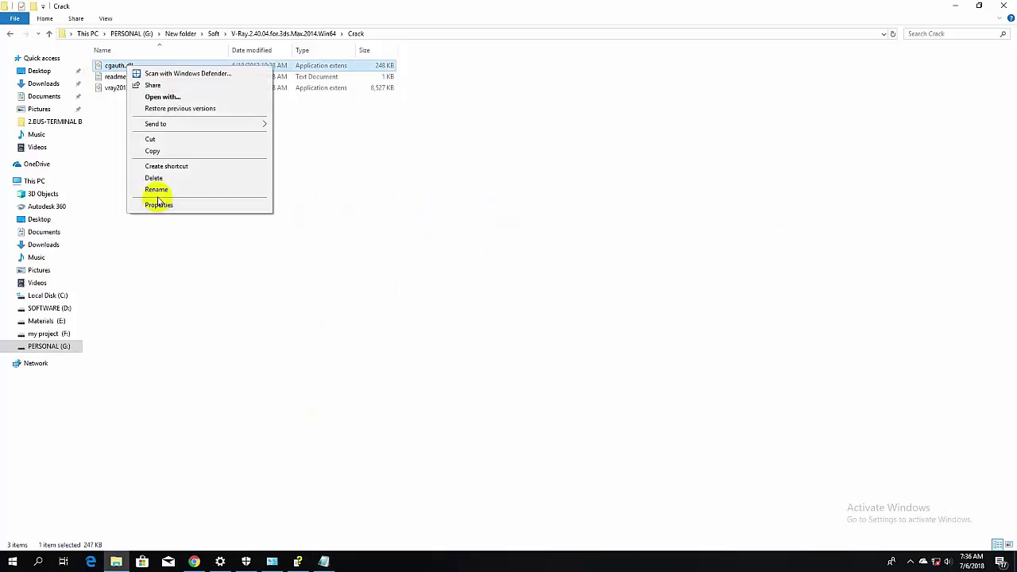
{"action": "left_click", "coordinate": [152, 151]}
Check the readme for the destination path and open C:\Program Files\Autodesk\3ds Max 2014.
{"action": "left_click", "coordinate": [323, 561]}
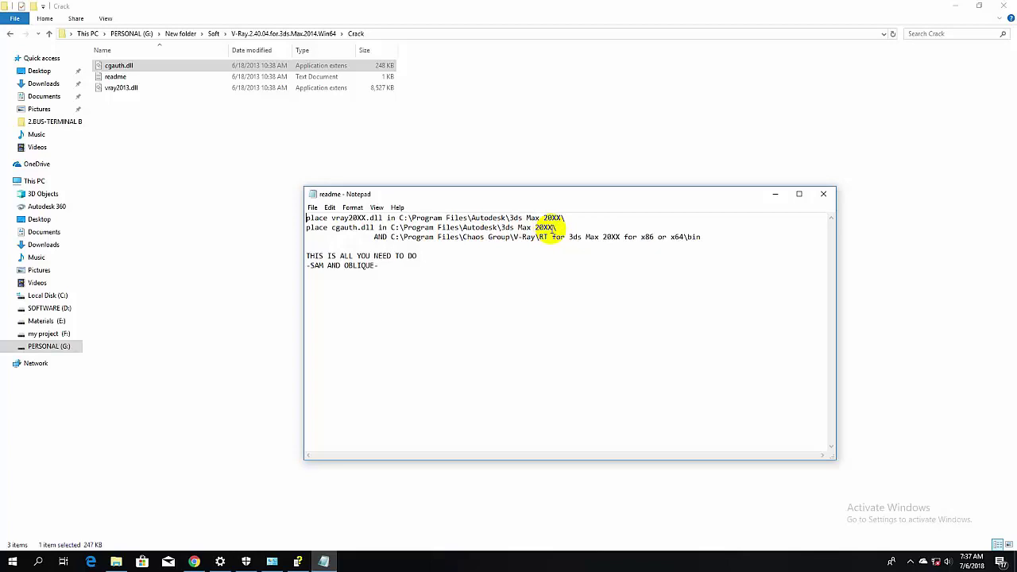
{"action": "left_click", "coordinate": [66, 294]}
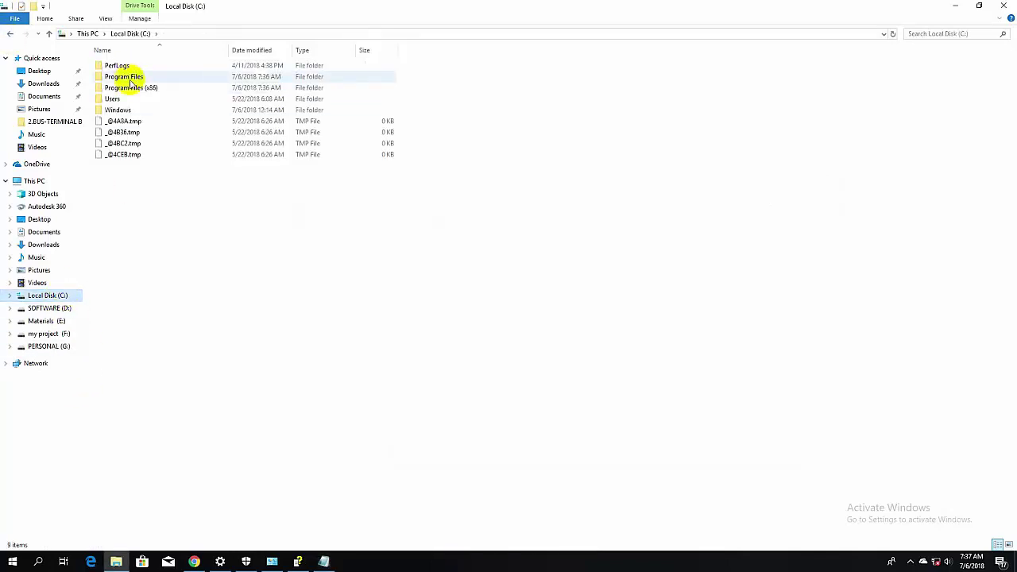
{"action": "left_click", "coordinate": [323, 561]}
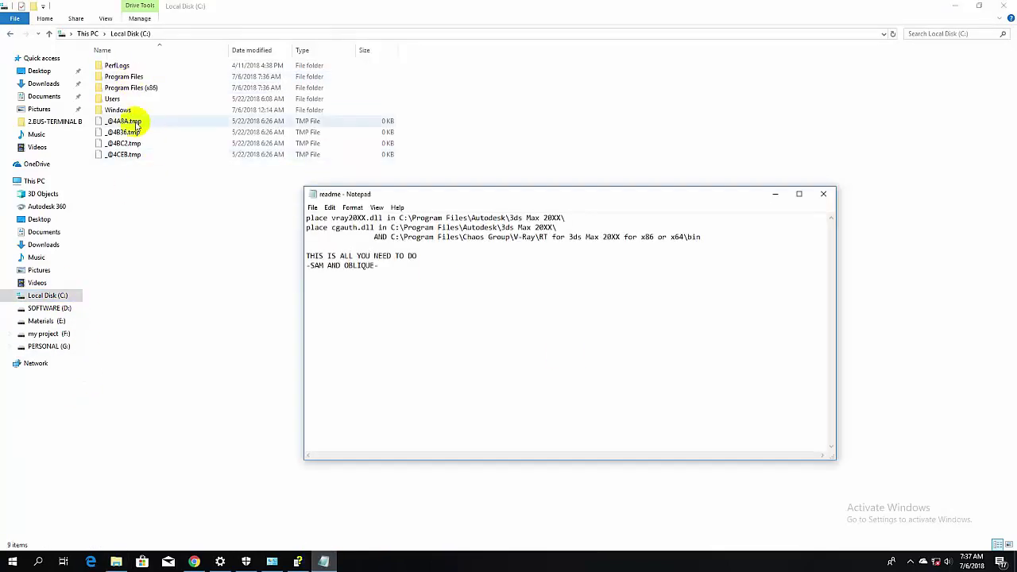
{"action": "double_click", "coordinate": [131, 76]}
{"action": "left_click", "coordinate": [125, 67]}
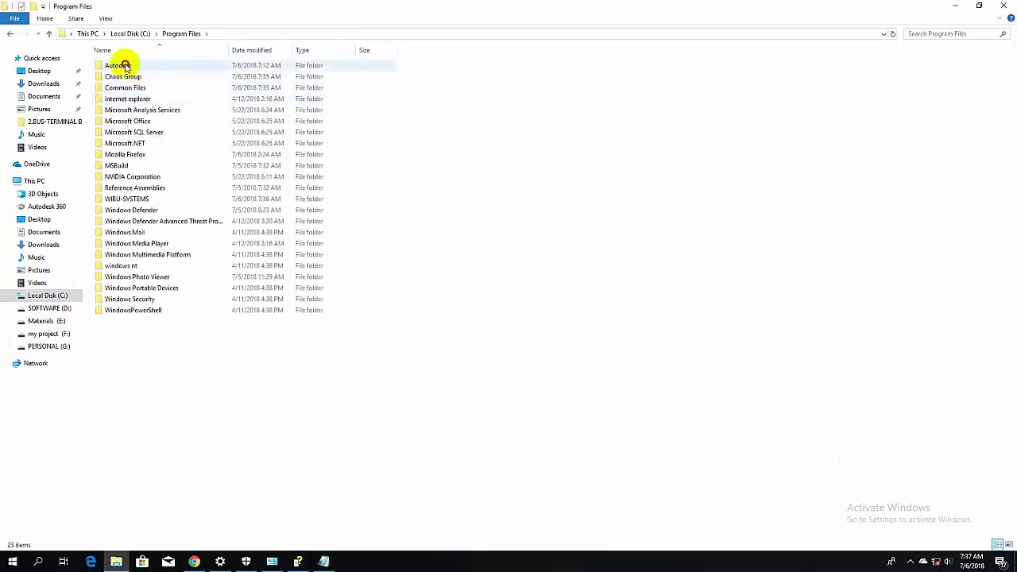
{"action": "double_click", "coordinate": [125, 65]}
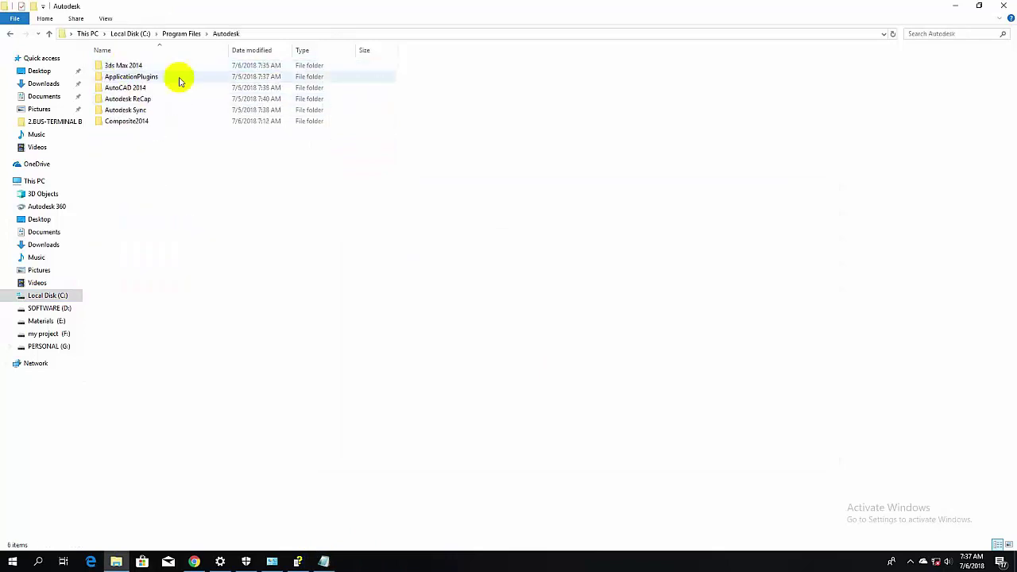
{"action": "double_click", "coordinate": [125, 67]}
Paste cgauth.dll into the 3ds Max 2014 folder, replacing the existing file.
{"action": "right_click", "coordinate": [657, 215]}
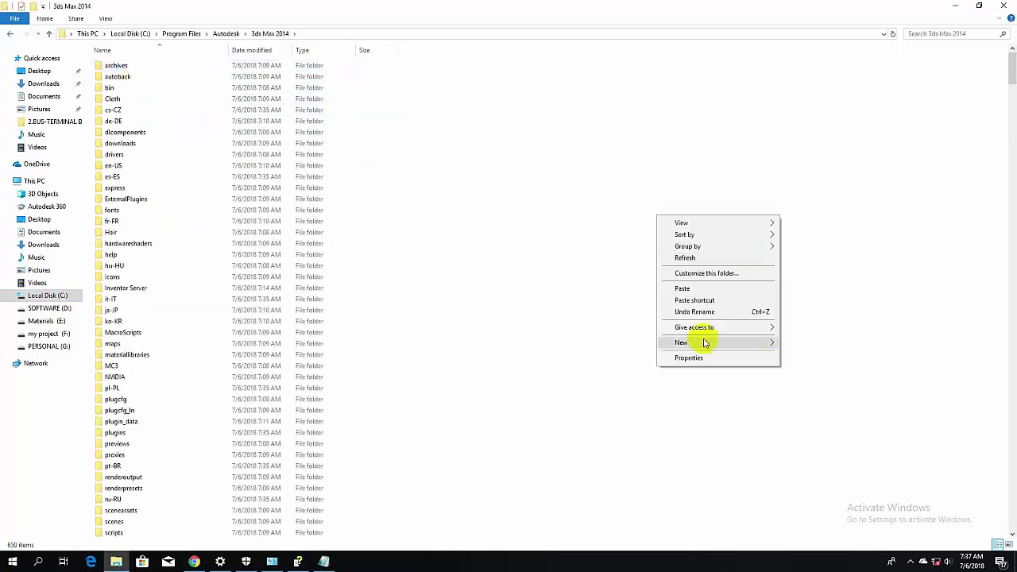
{"action": "left_click", "coordinate": [680, 289]}
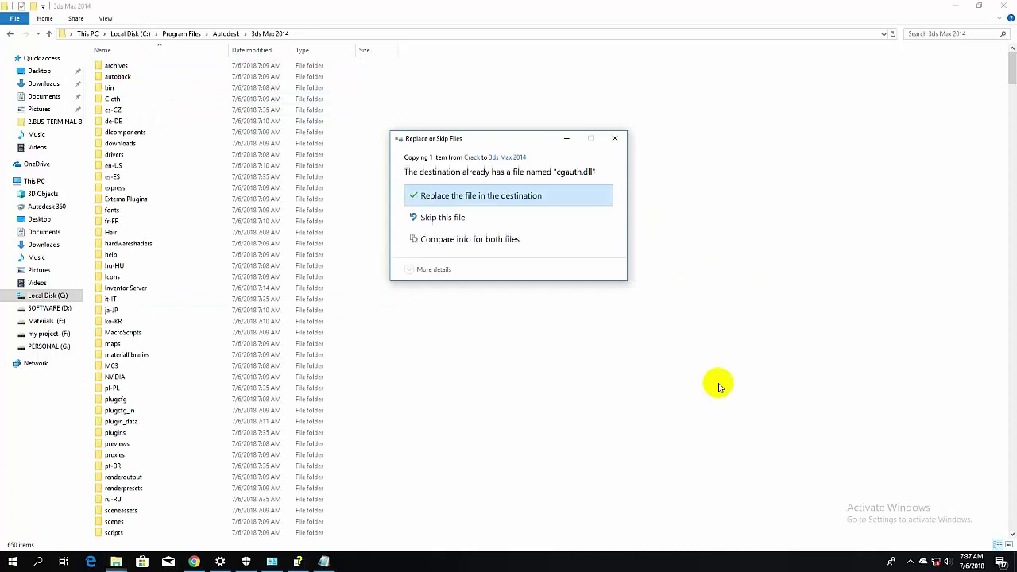
{"action": "left_click", "coordinate": [480, 200]}
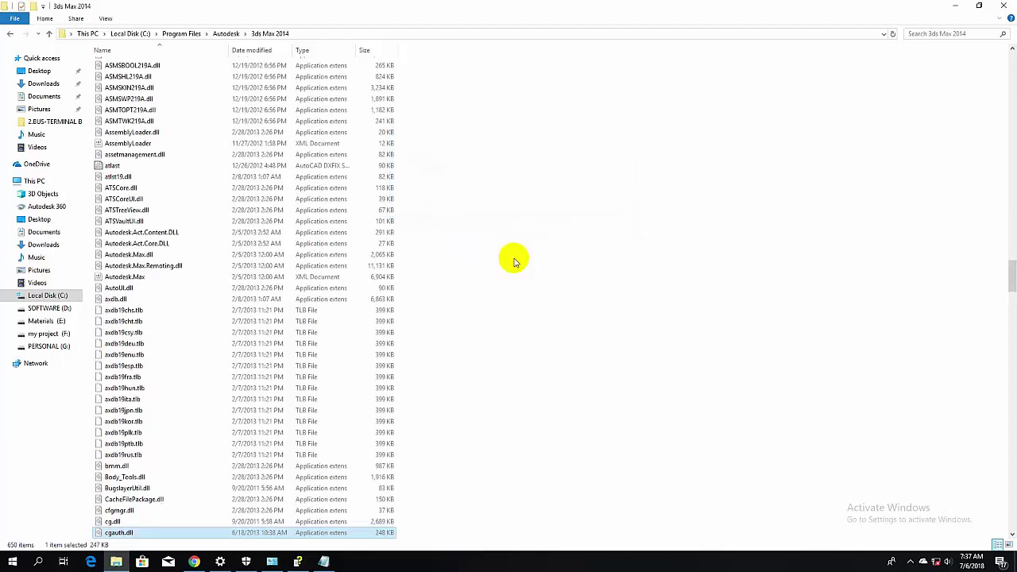
Check the readme for the second cgauth.dll destination and open C:\Program Files\Chaos Group.
{"action": "left_click", "coordinate": [323, 561]}
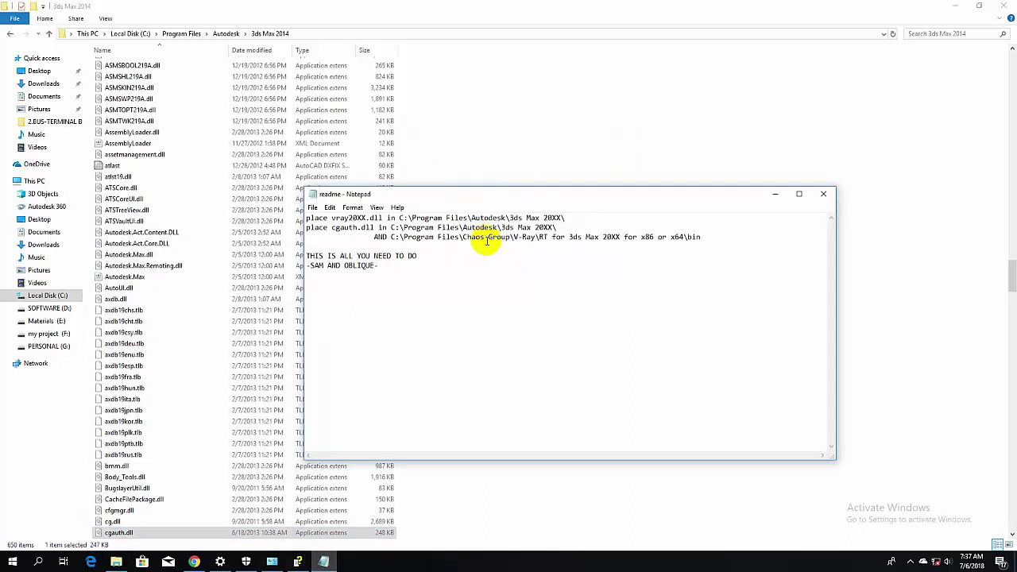
{"action": "left_click", "coordinate": [9, 35]}
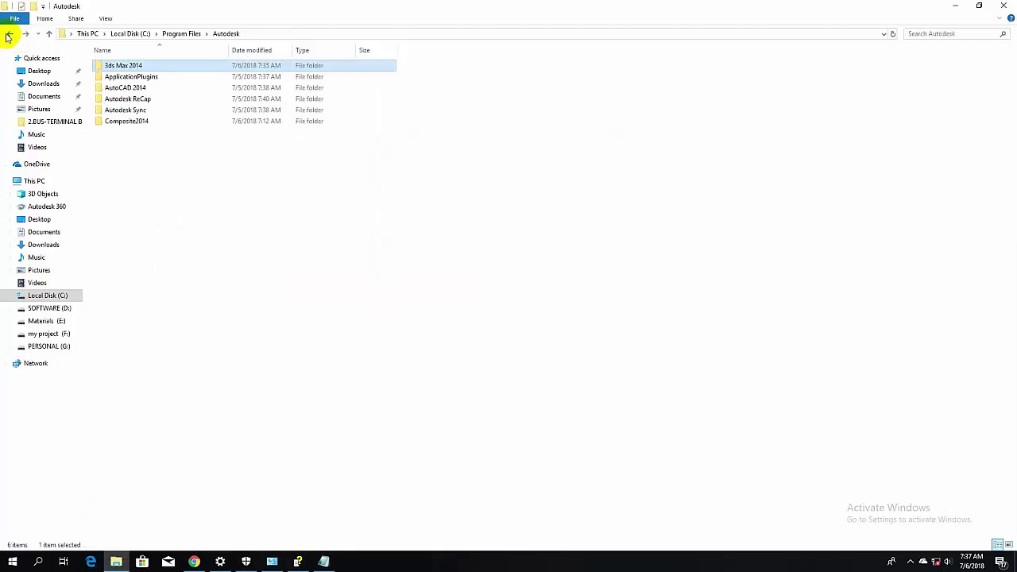
{"action": "left_click", "coordinate": [9, 35]}
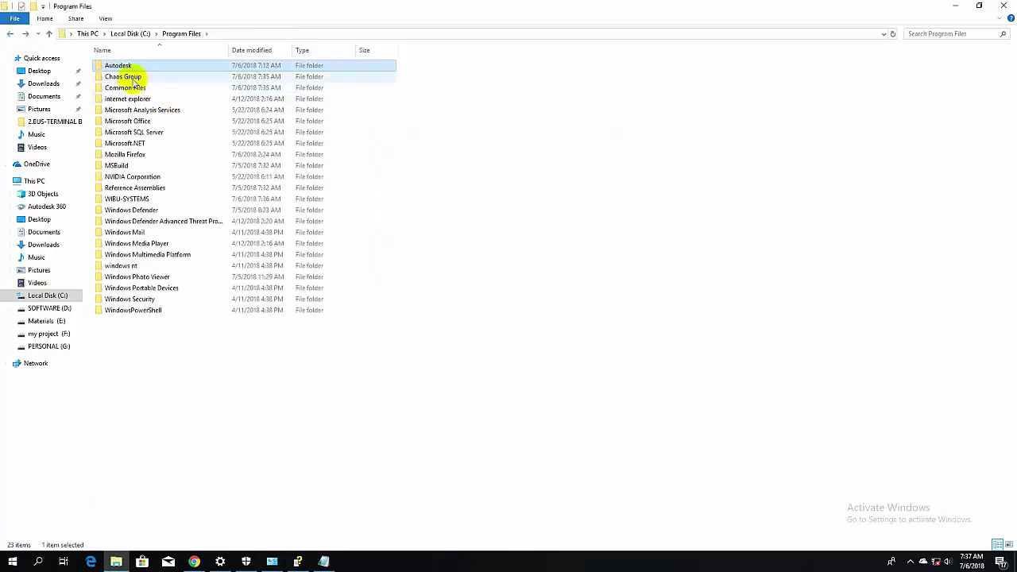
{"action": "left_click", "coordinate": [130, 79]}
{"action": "double_click", "coordinate": [130, 79]}
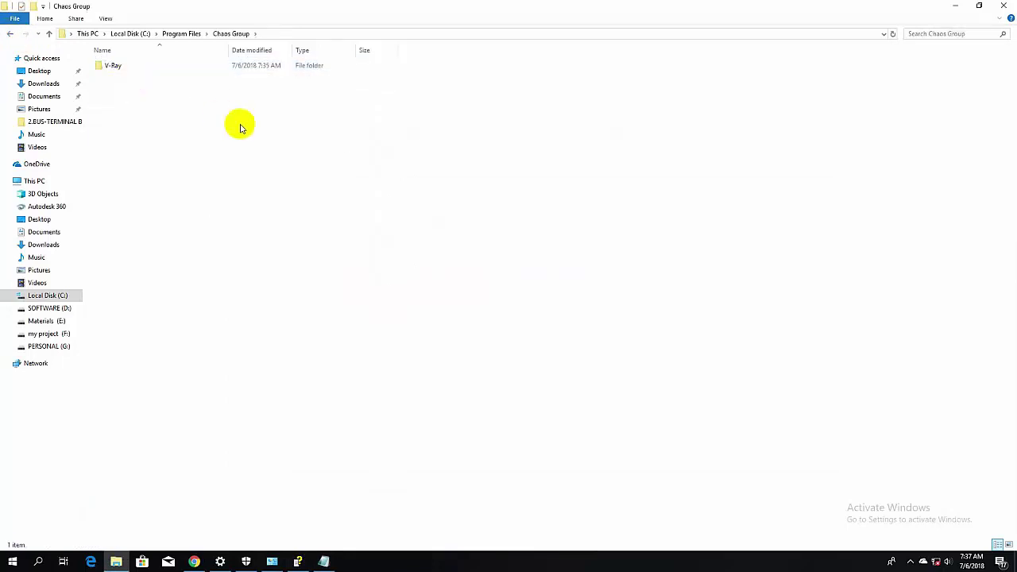
Following the readme path, open the bin folder under V-Ray\RT for 3ds Max 2014 for x64.
{"action": "left_click", "coordinate": [324, 560]}
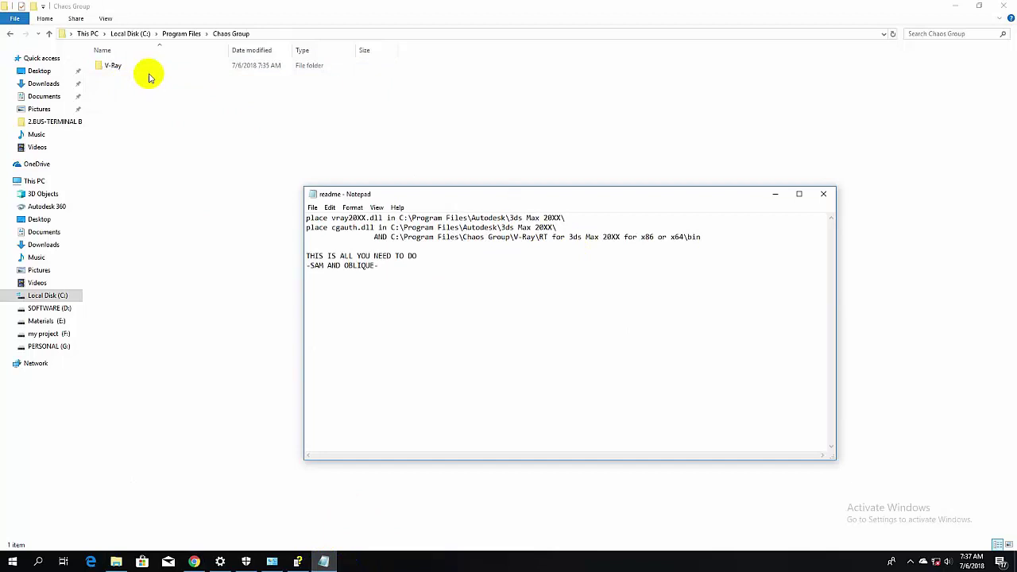
{"action": "left_click", "coordinate": [109, 67]}
{"action": "double_click", "coordinate": [109, 67]}
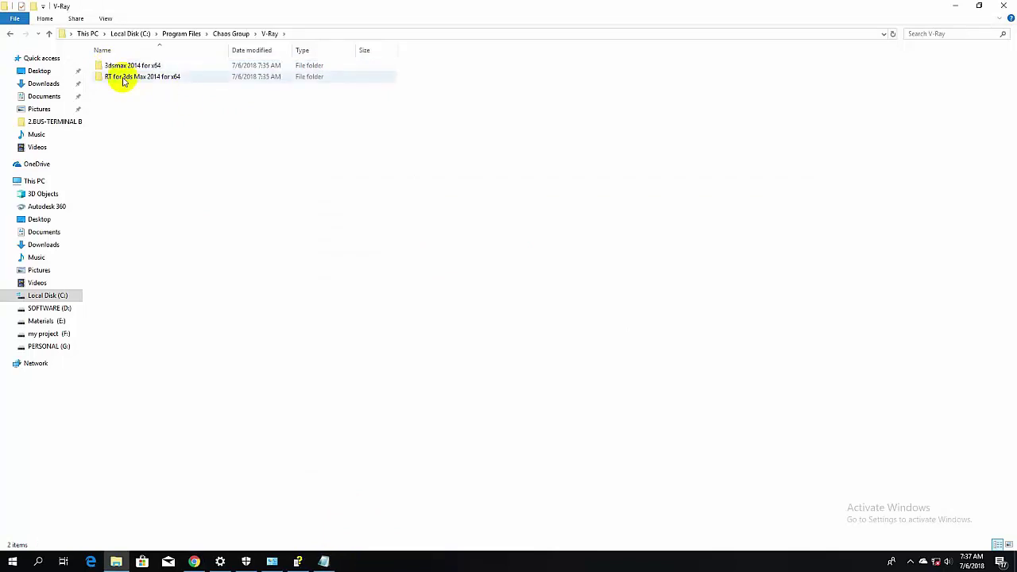
{"action": "double_click", "coordinate": [143, 77]}
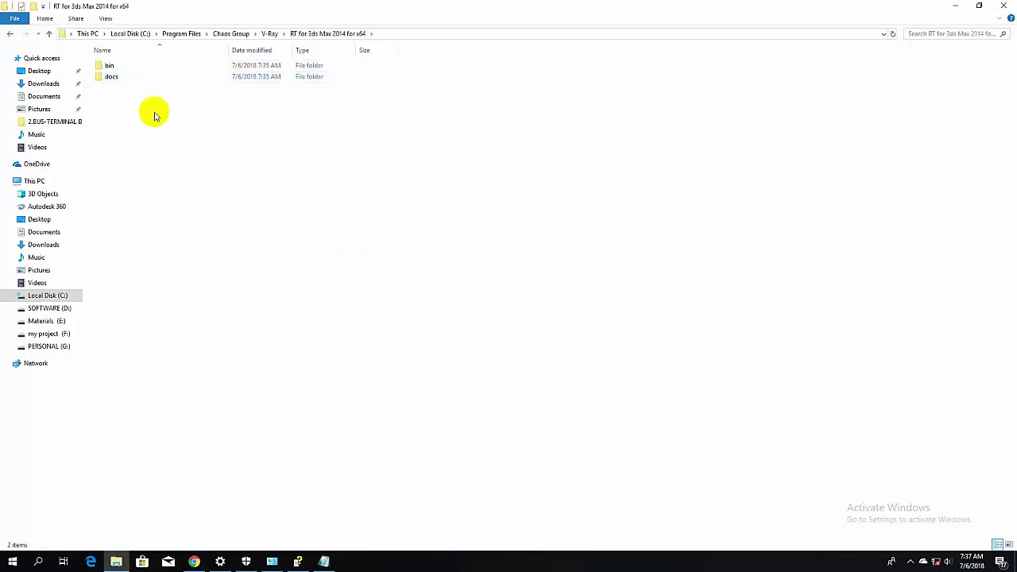
{"action": "left_click", "coordinate": [323, 560]}
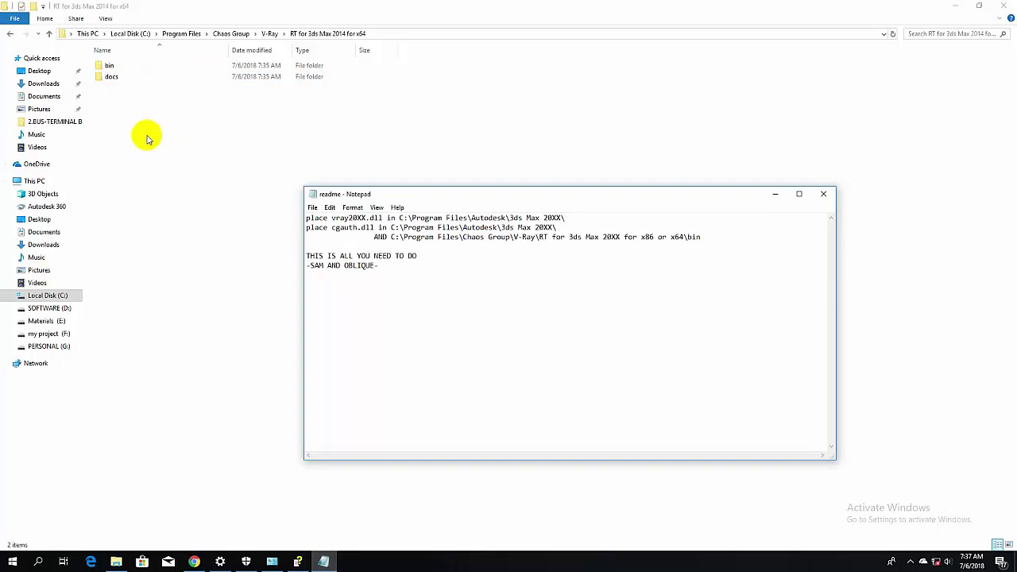
{"action": "double_click", "coordinate": [109, 66]}
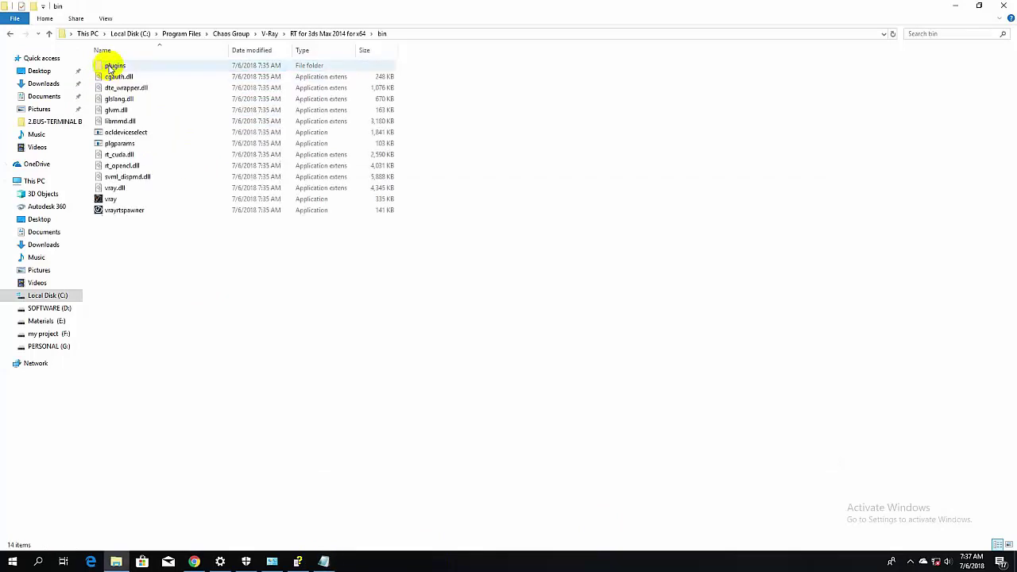
Confirm the destination in the readme and paste cgauth.dll into the bin folder, replacing the existing file.
{"action": "left_click", "coordinate": [323, 561]}
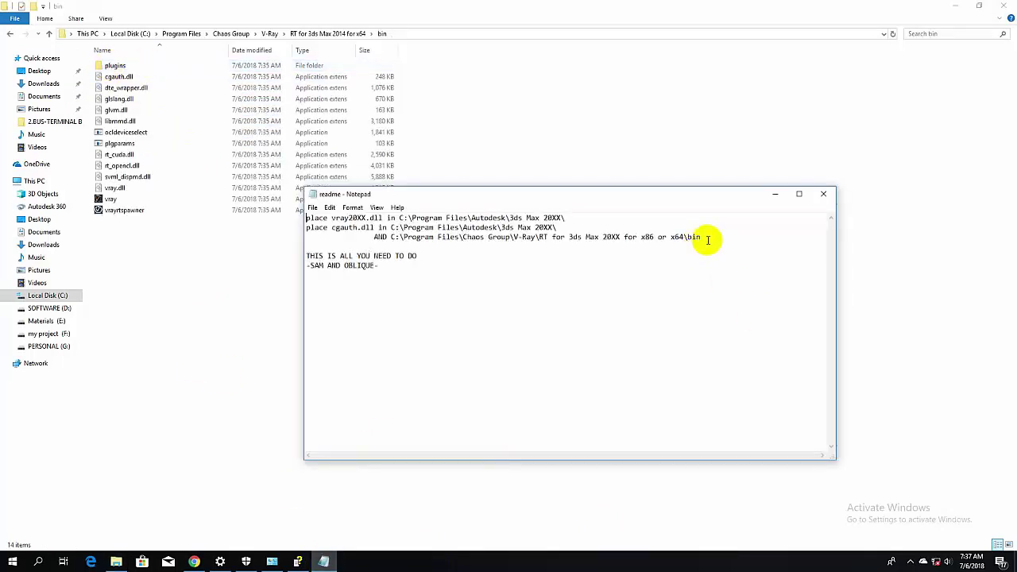
{"action": "left_click", "coordinate": [163, 243]}
{"action": "right_click", "coordinate": [166, 246]}
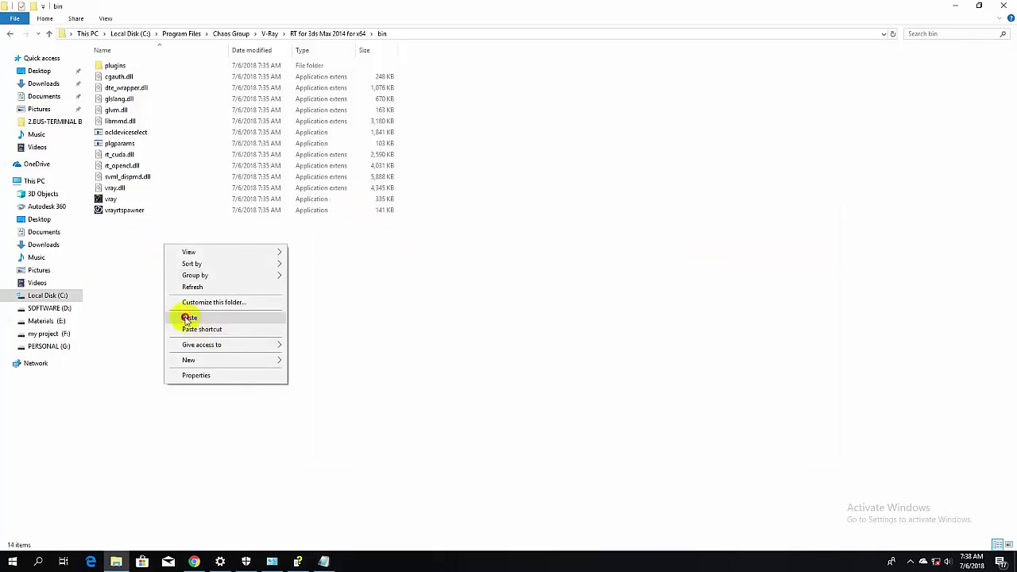
{"action": "left_click", "coordinate": [187, 317]}
{"action": "left_click", "coordinate": [490, 195]}
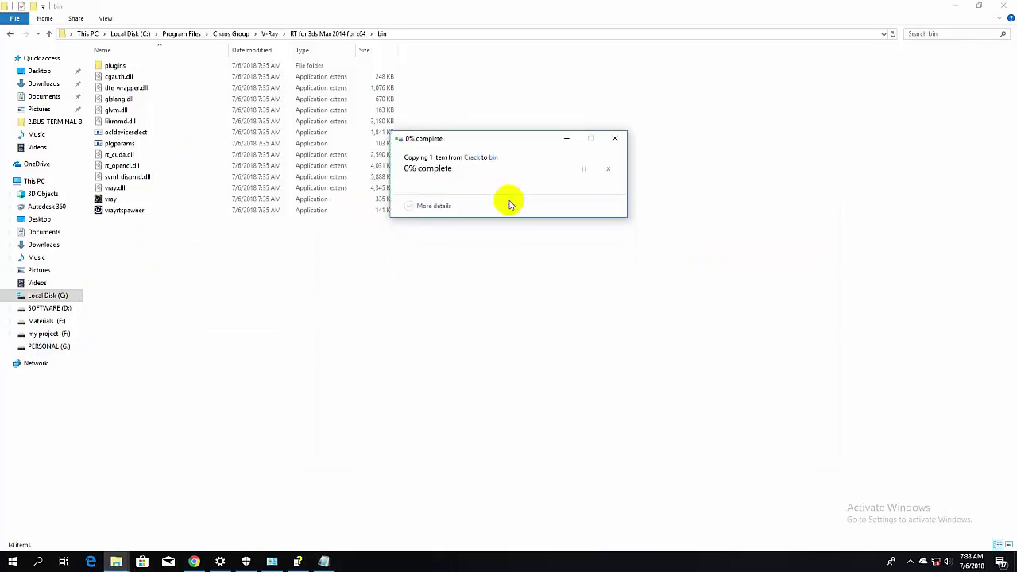
{"action": "left_click", "coordinate": [484, 209]}
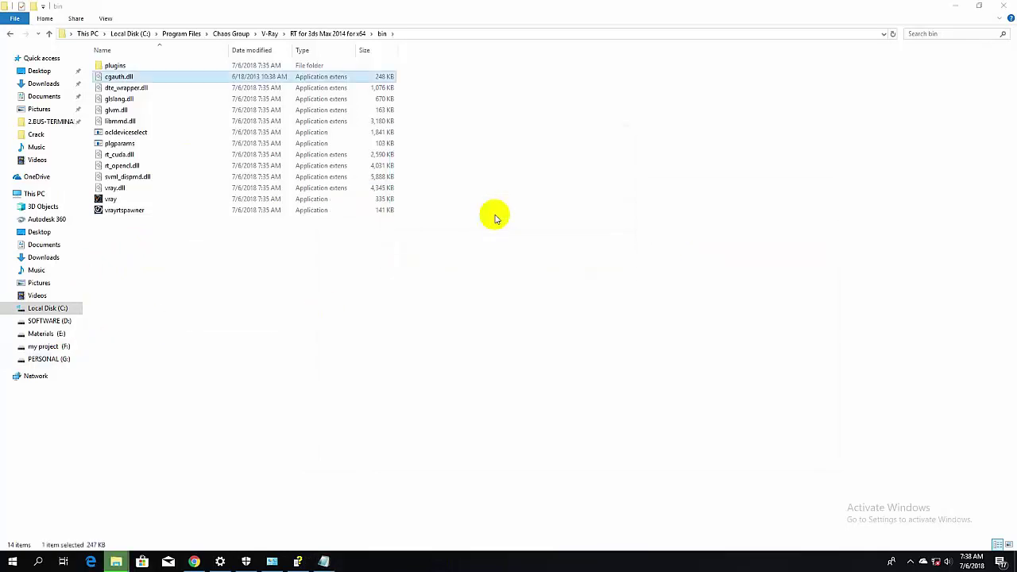
Look up the vray20XX.dll entry in the readme and copy vray2013.dll from the Crack folder.
{"action": "left_click", "coordinate": [323, 561]}
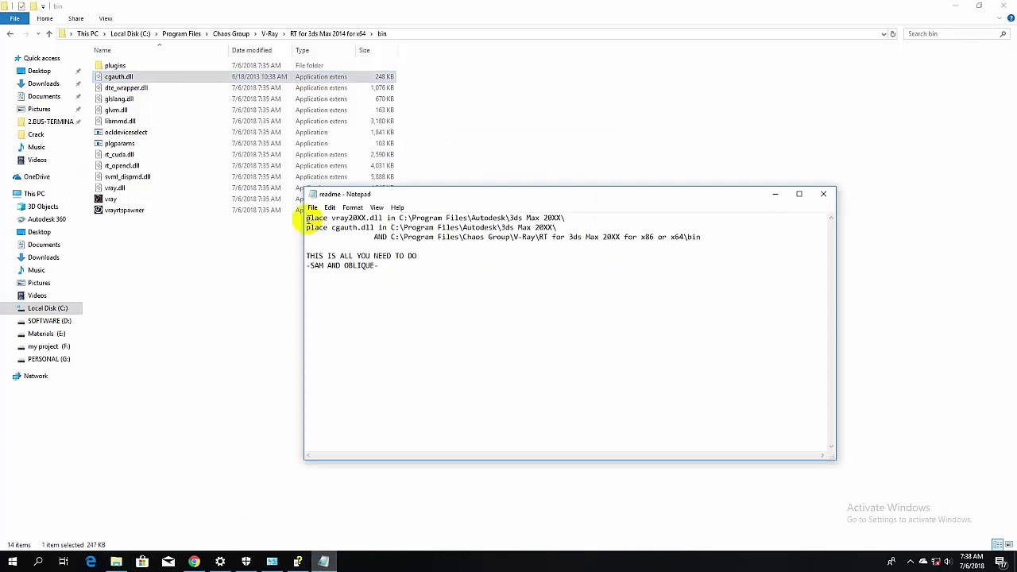
{"action": "left_click_drag", "start_coordinate": [331, 218], "coordinate": [386, 217]}
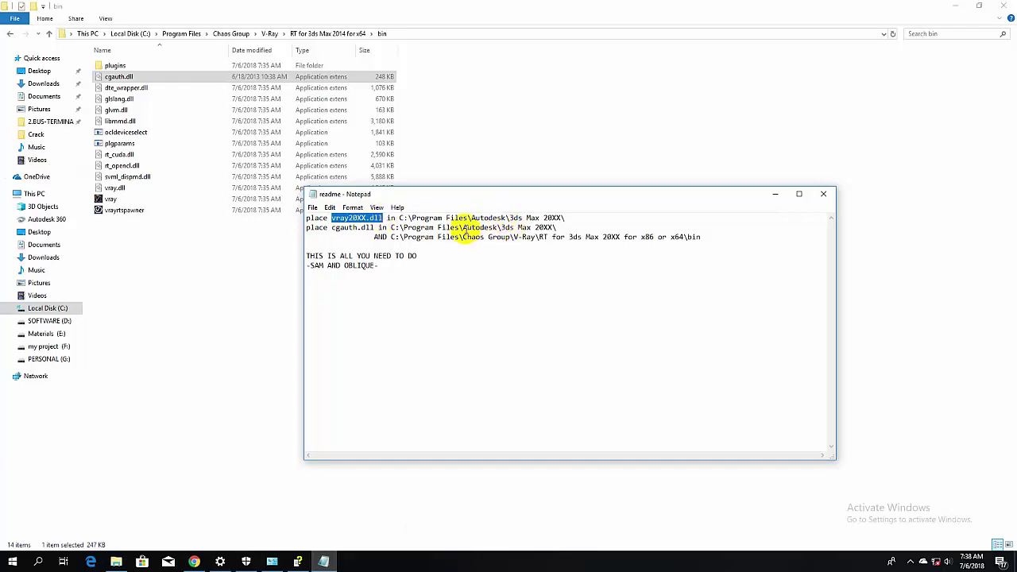
{"action": "left_click", "coordinate": [9, 34]}
{"action": "left_click", "coordinate": [10, 34]}
{"action": "left_click", "coordinate": [10, 34]}
{"action": "left_click", "coordinate": [10, 34]}
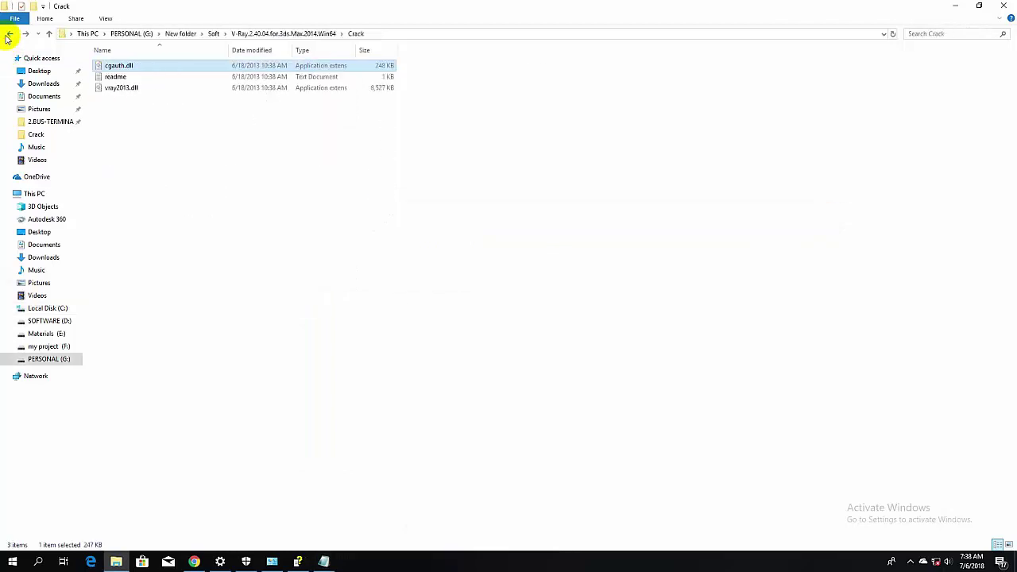
{"action": "left_click", "coordinate": [130, 88]}
{"action": "right_click", "coordinate": [131, 88]}
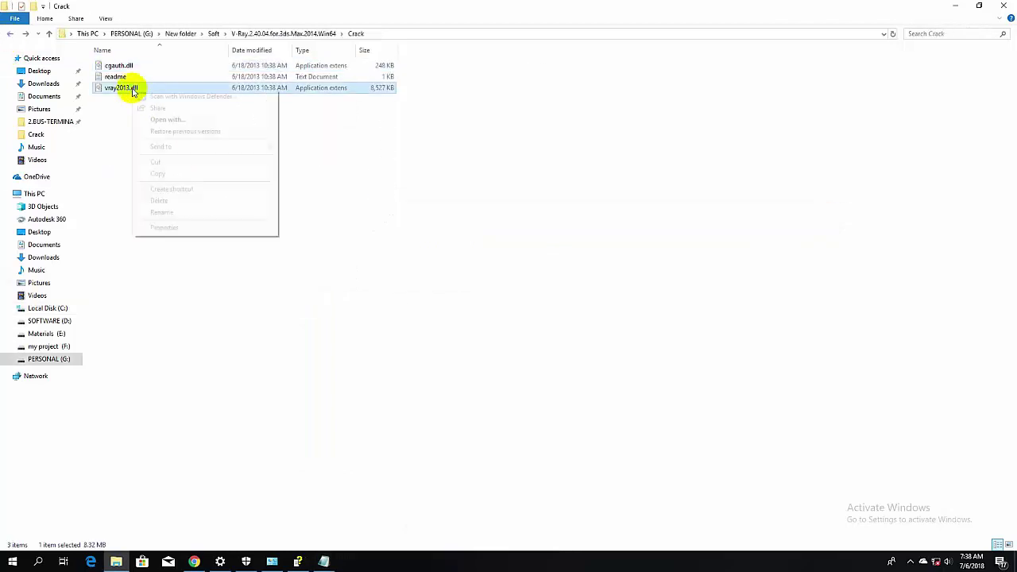
{"action": "left_click", "coordinate": [158, 176]}
Open C:\Program Files\Autodesk\3ds Max 2014 and check the path against the readme.
{"action": "left_click", "coordinate": [26, 35]}
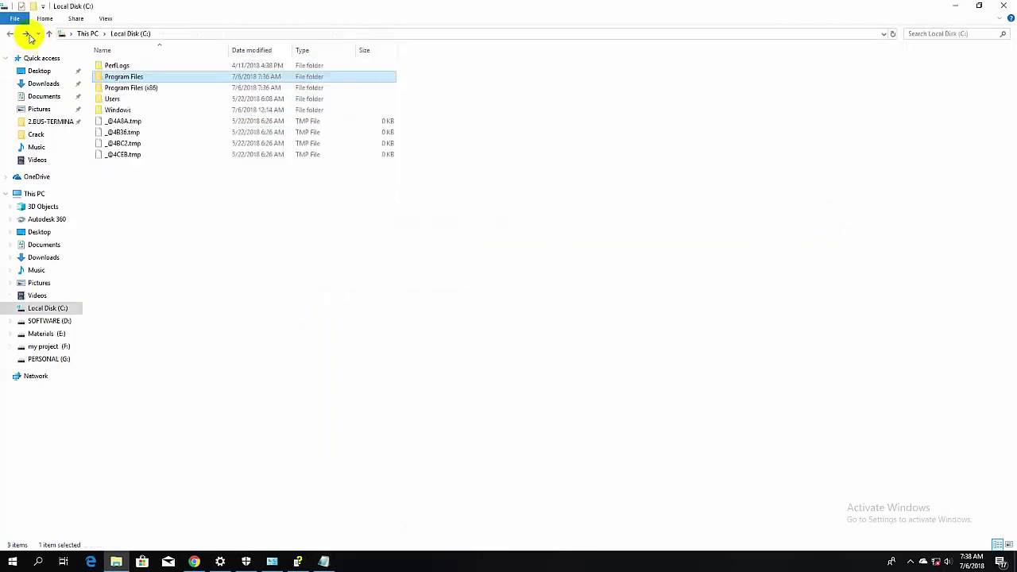
{"action": "left_click", "coordinate": [27, 34]}
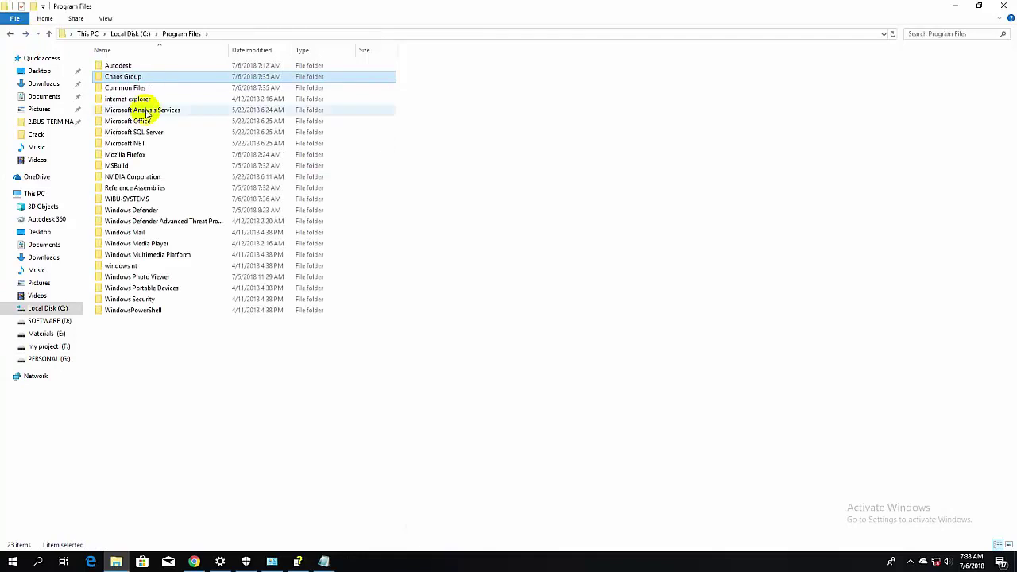
{"action": "double_click", "coordinate": [124, 65]}
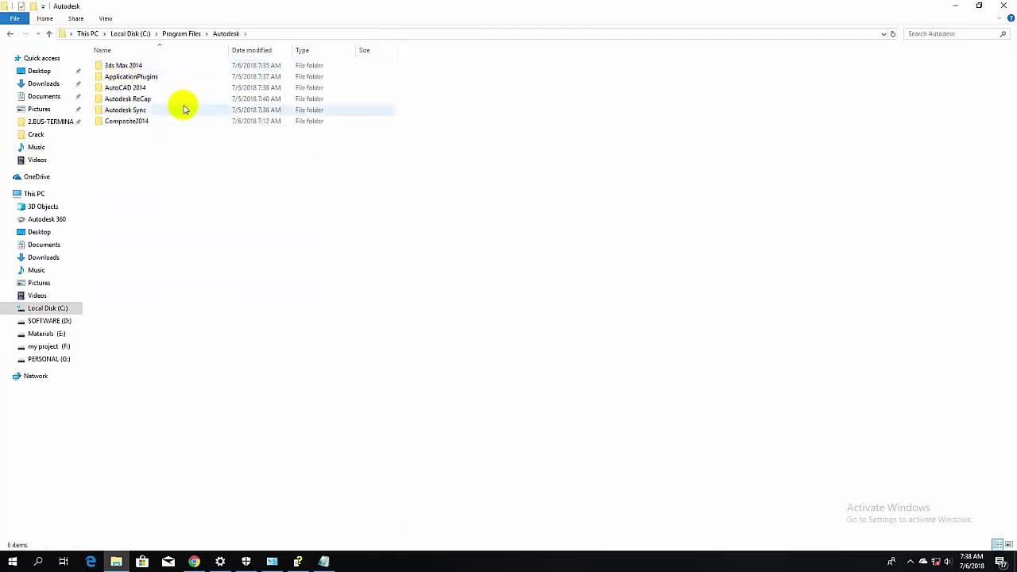
{"action": "double_click", "coordinate": [126, 66]}
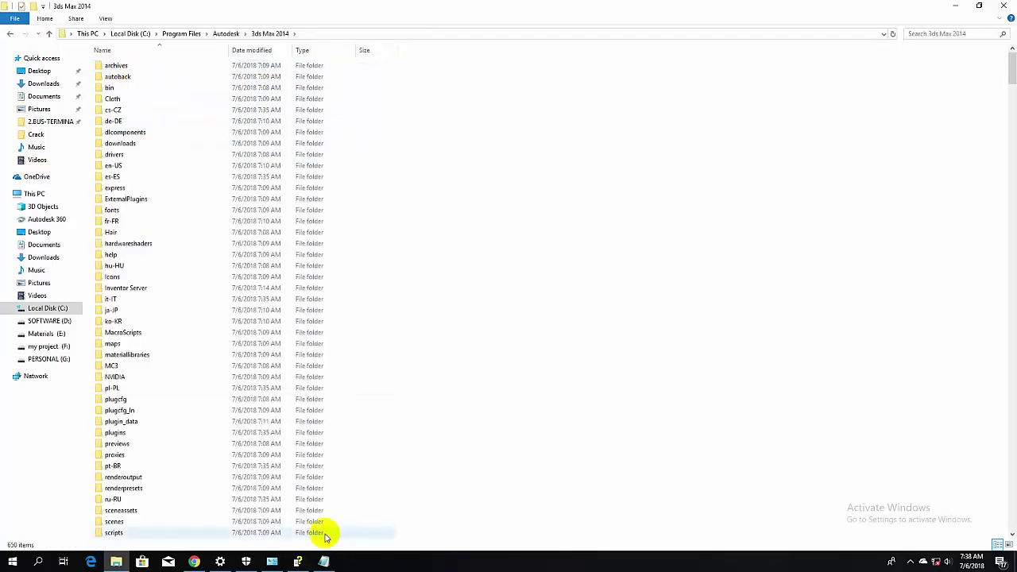
{"action": "left_click", "coordinate": [324, 562]}
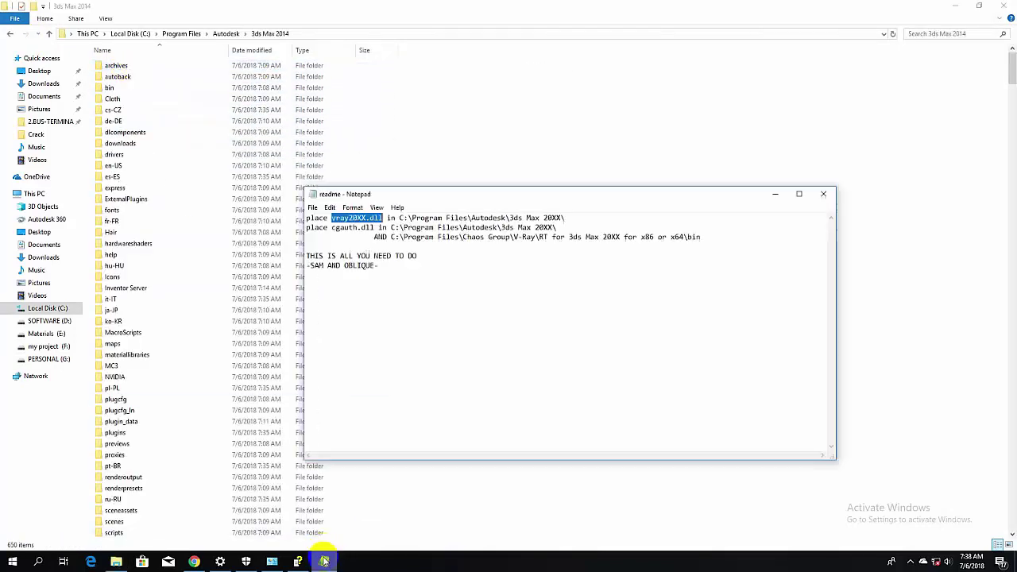
Paste vray2013.dll into the 3ds Max 2014 folder, replacing the existing file.
{"action": "left_click", "coordinate": [573, 129]}
{"action": "right_click", "coordinate": [675, 251]}
{"action": "left_click", "coordinate": [711, 326]}
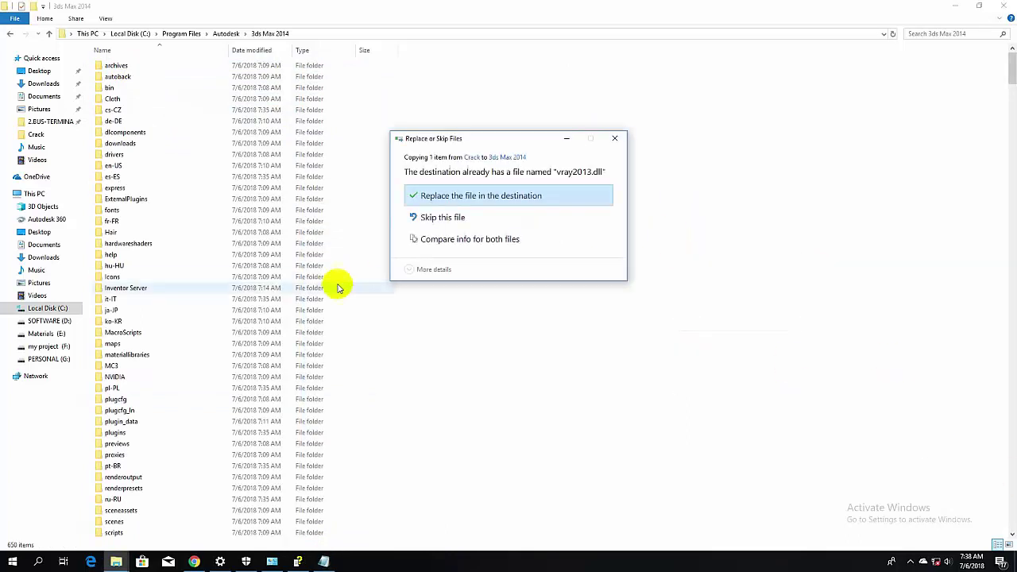
{"action": "left_click", "coordinate": [453, 199]}
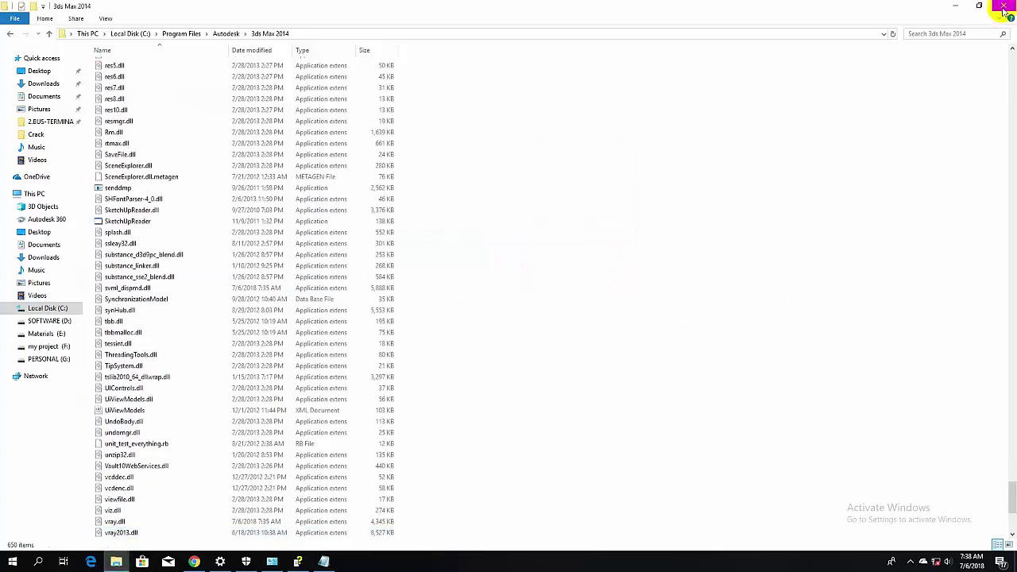
Clear the desktop by minimizing the file window and closing the readme and the WibuKey help.
{"action": "left_click", "coordinate": [957, 11]}
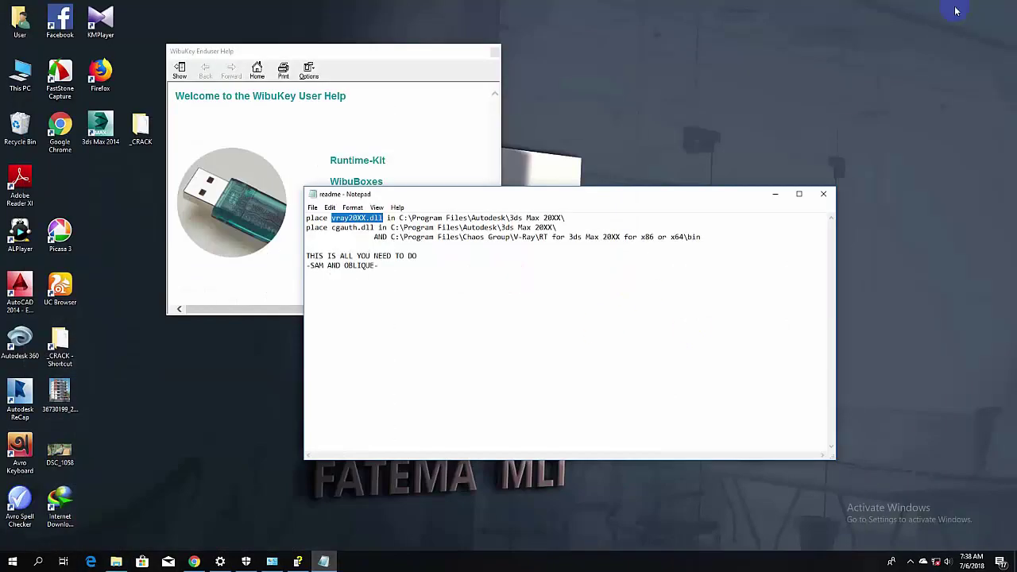
{"action": "left_click", "coordinate": [823, 194]}
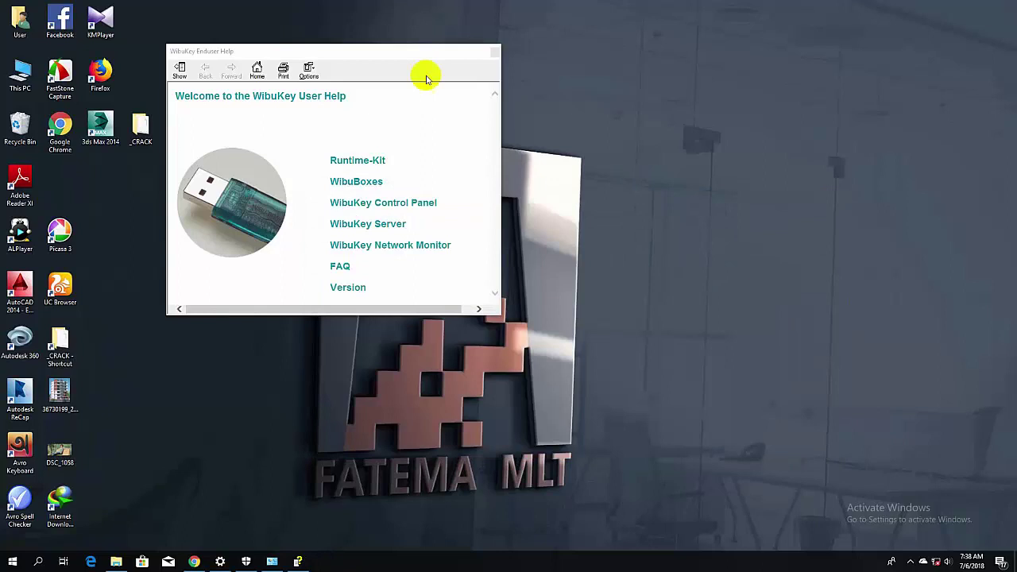
{"action": "left_click", "coordinate": [495, 56]}
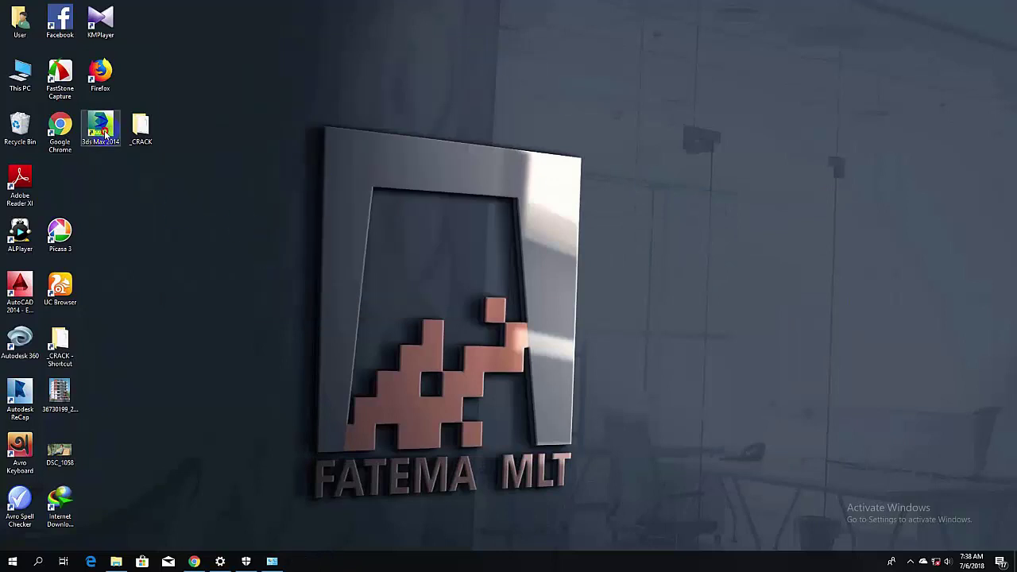
Launch 3ds Max 2014, dismissing the firewall alert without granting access and closing the welcome screen.
{"action": "double_click", "coordinate": [102, 131]}
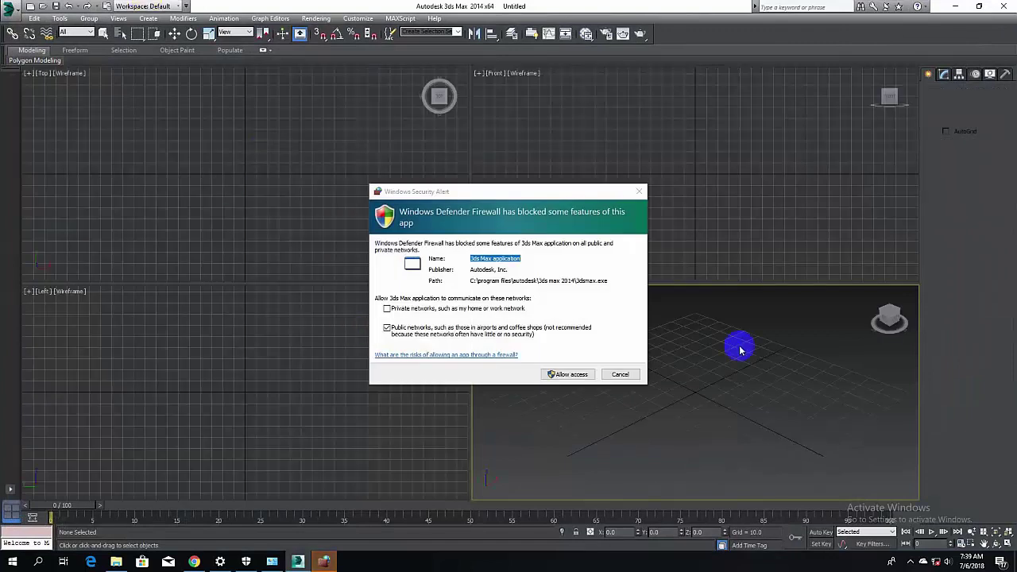
{"action": "left_click", "coordinate": [621, 374]}
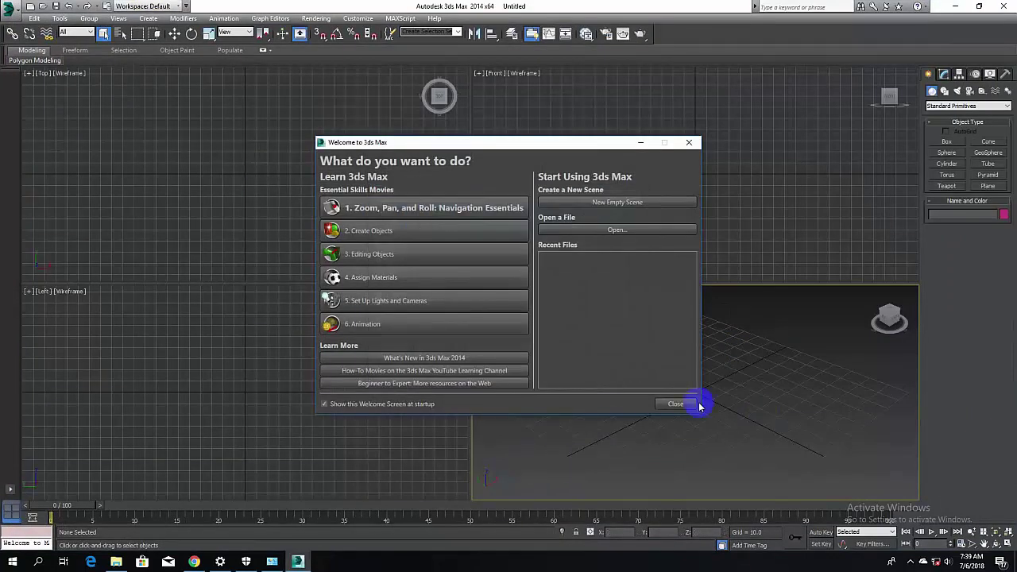
{"action": "left_click", "coordinate": [678, 405]}
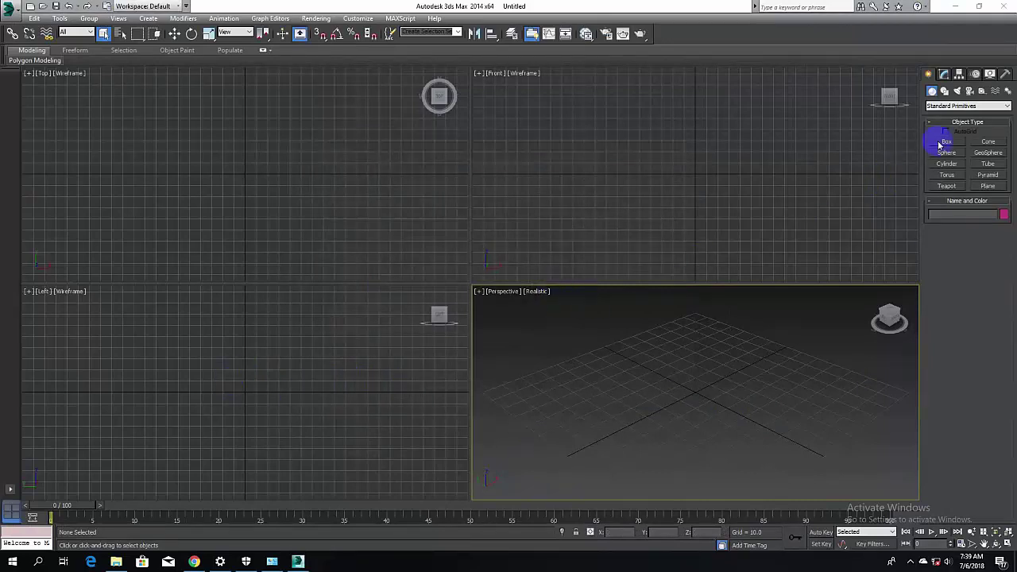
Show the VRay category of geometry objects to check that its object types are available.
{"action": "left_click", "coordinate": [931, 108]}
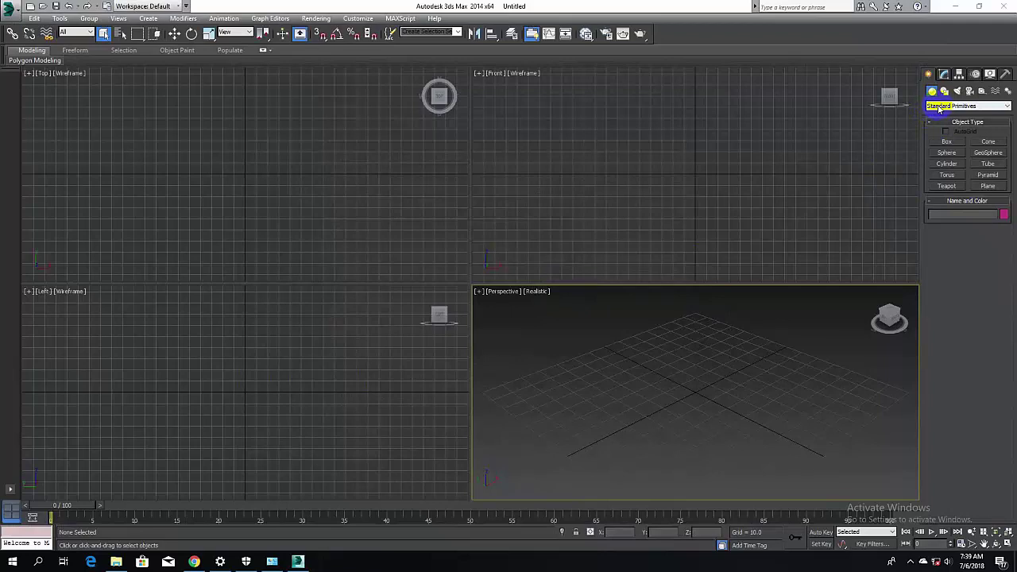
{"action": "left_click", "coordinate": [940, 108]}
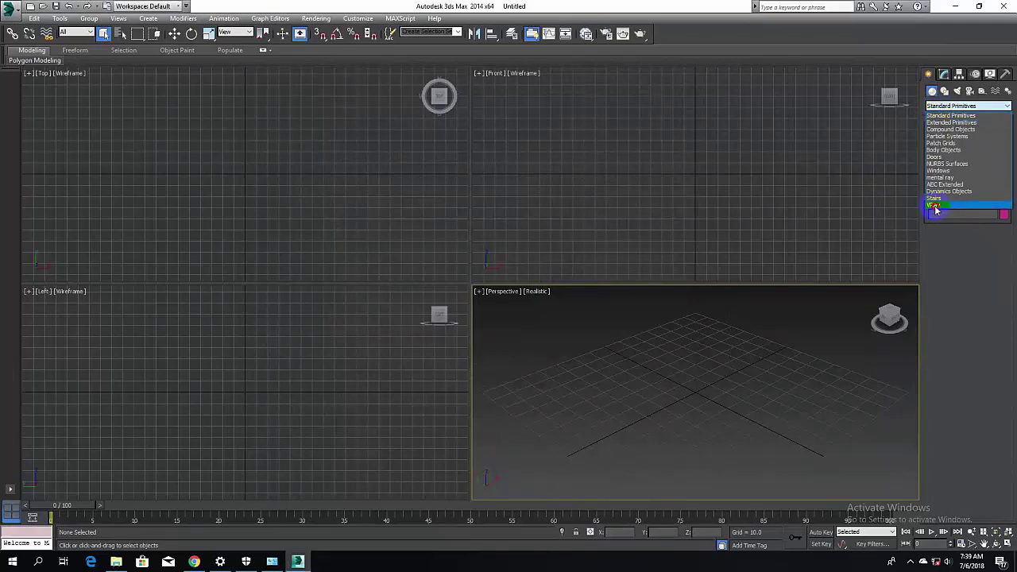
{"action": "left_click", "coordinate": [934, 205]}
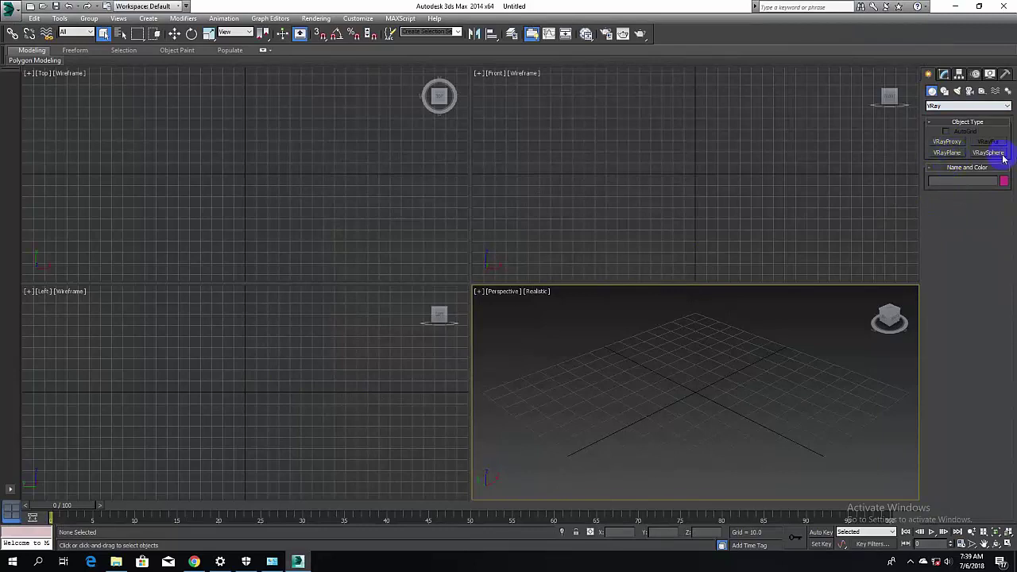
Switch to the light objects and show the VRay category to check its light types.
{"action": "left_click", "coordinate": [957, 91]}
{"action": "left_click", "coordinate": [965, 106]}
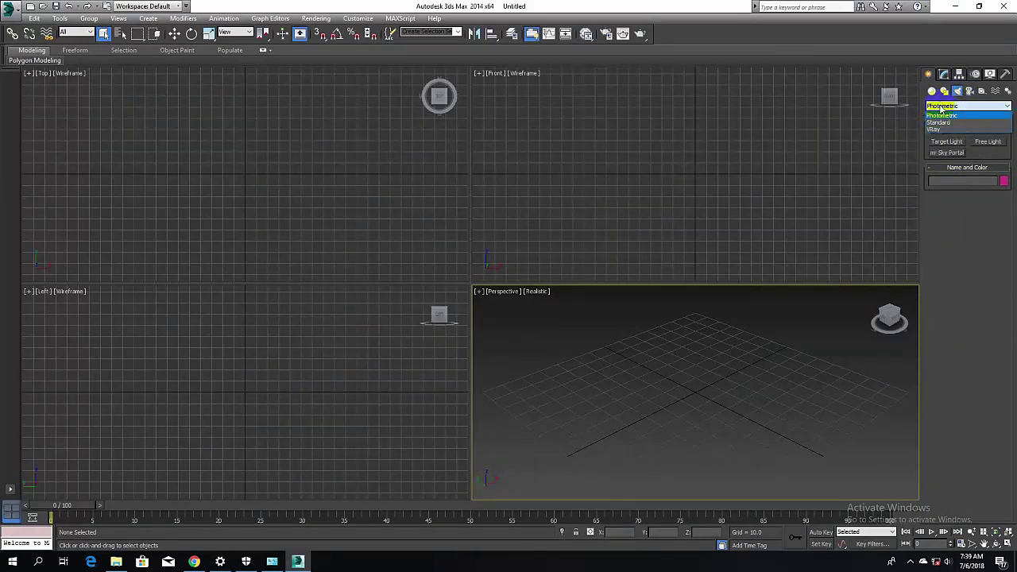
{"action": "left_click", "coordinate": [933, 129]}
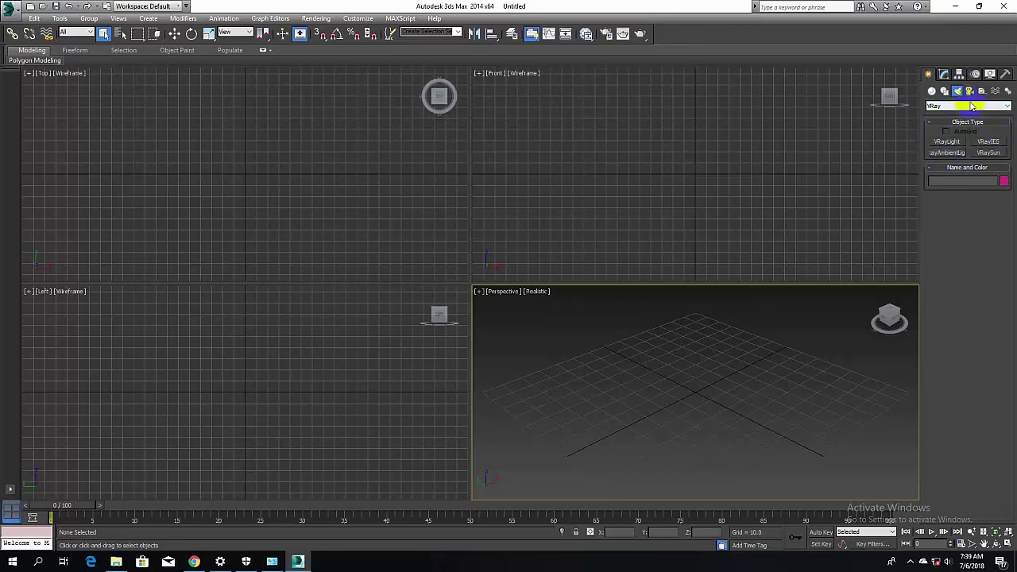
Switch to the camera objects and show the VRay category to check its camera types.
{"action": "left_click", "coordinate": [969, 91]}
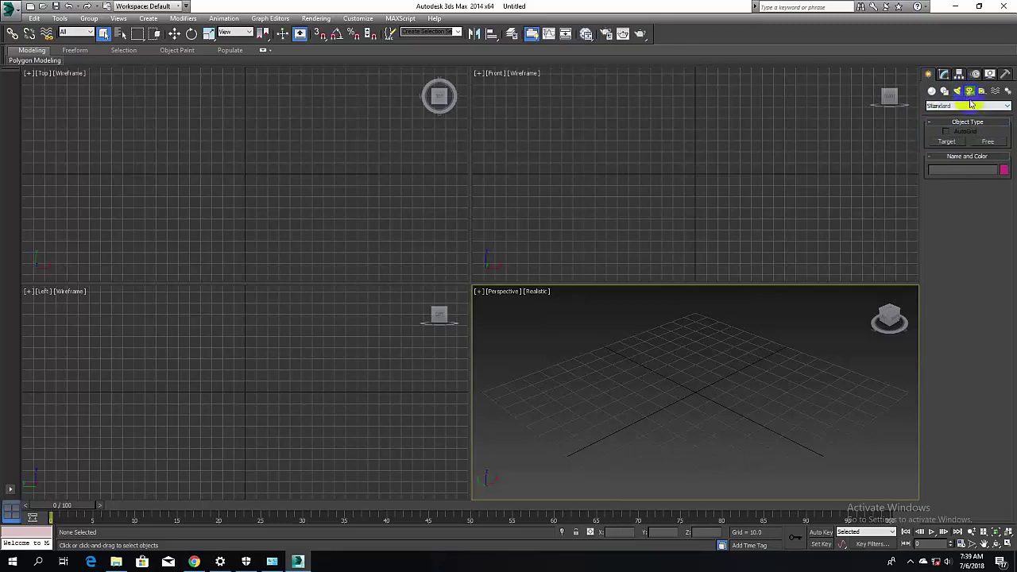
{"action": "left_click", "coordinate": [929, 105]}
{"action": "left_click", "coordinate": [935, 123]}
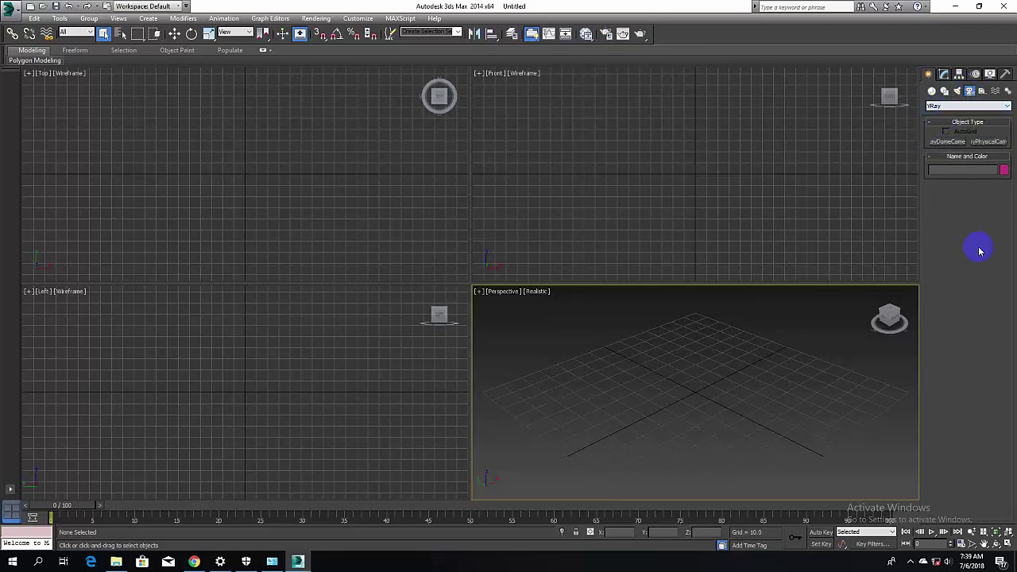